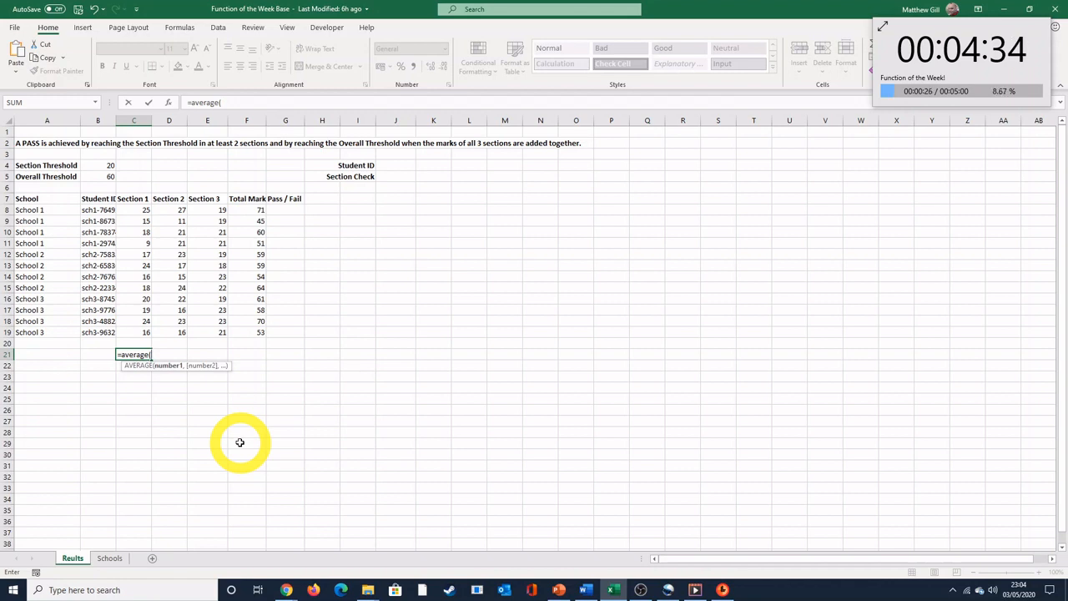
Step: Calculate the average of the typed numbers 25, 15 and 18 with the AVERAGE function in cell C21
{"action": "type", "text": "25,"}
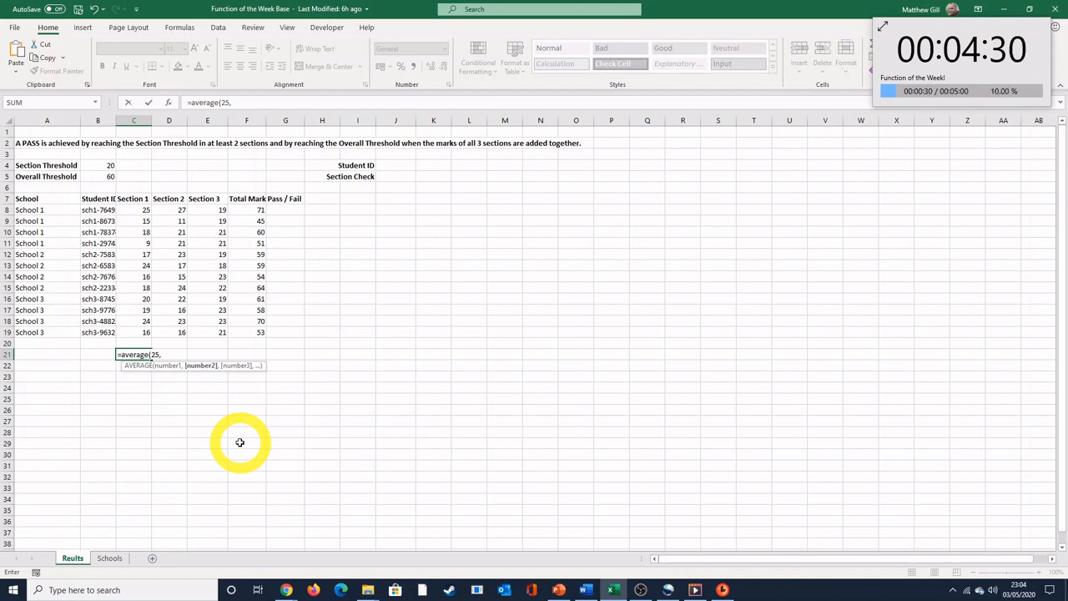
{"action": "type", "text": "15,1"}
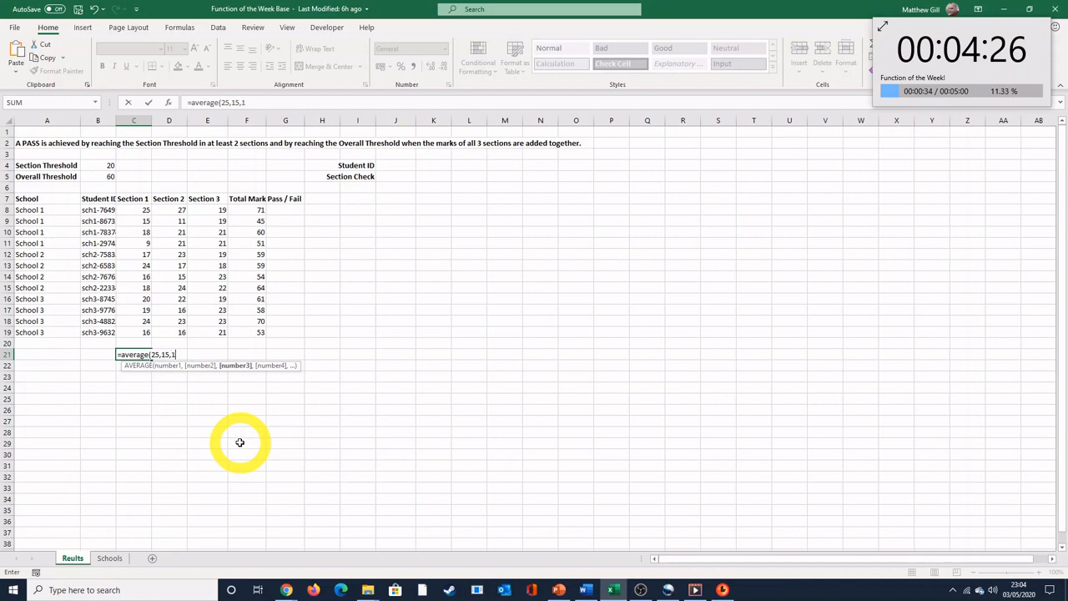
{"action": "type", "text": "8)"}
{"action": "key", "text": "Return"}
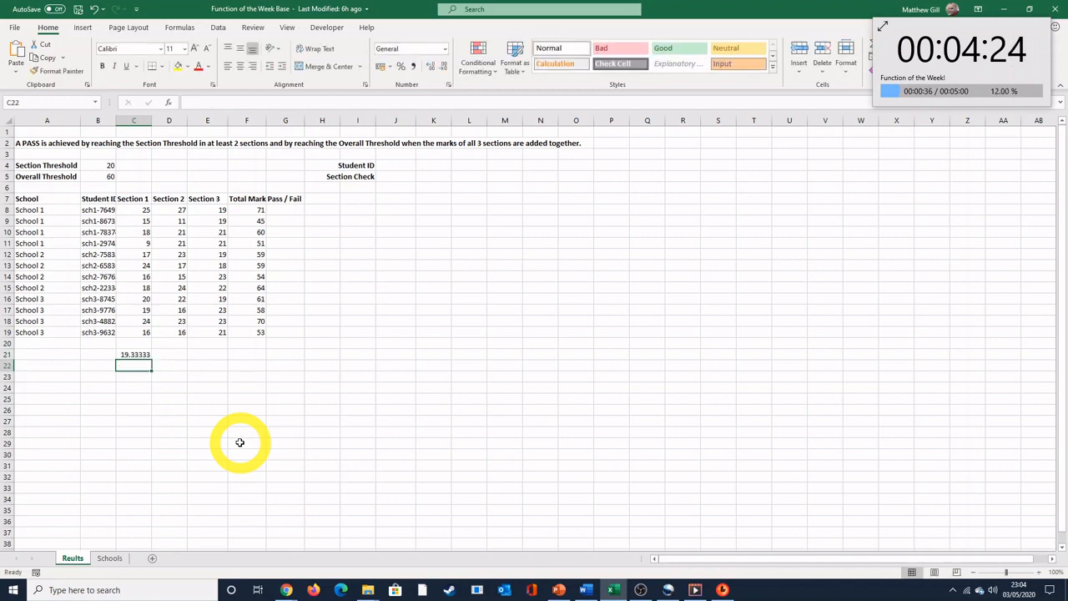
{"action": "left_click", "coordinate": [132, 356]}
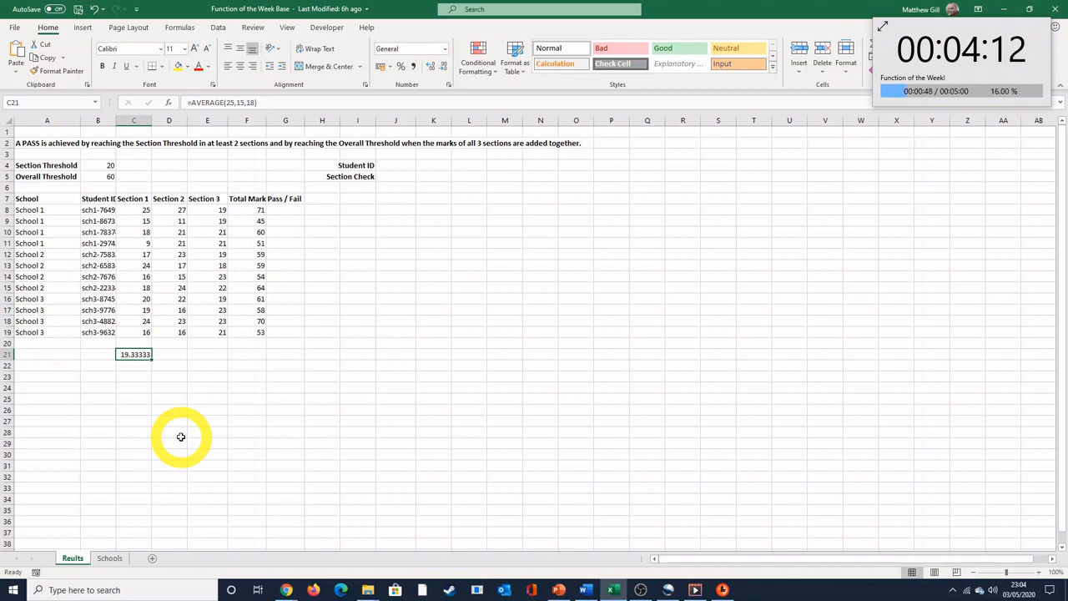
Step: Replace the formula in C21 with an AVERAGE of the separate cell references C8, C9 and C10
{"action": "key", "text": "Delete"}
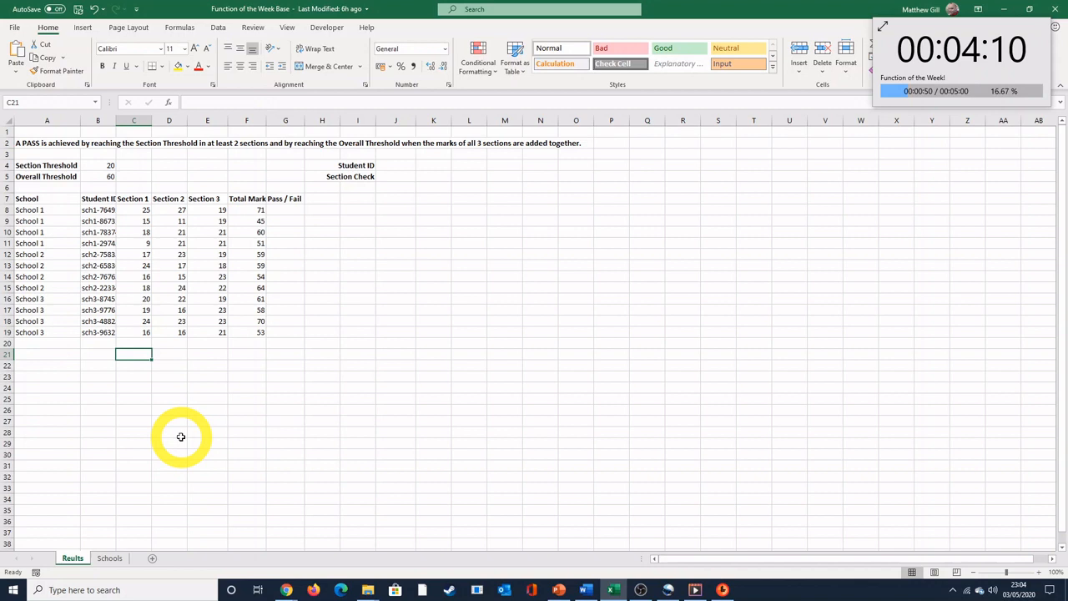
{"action": "type", "text": "=average("}
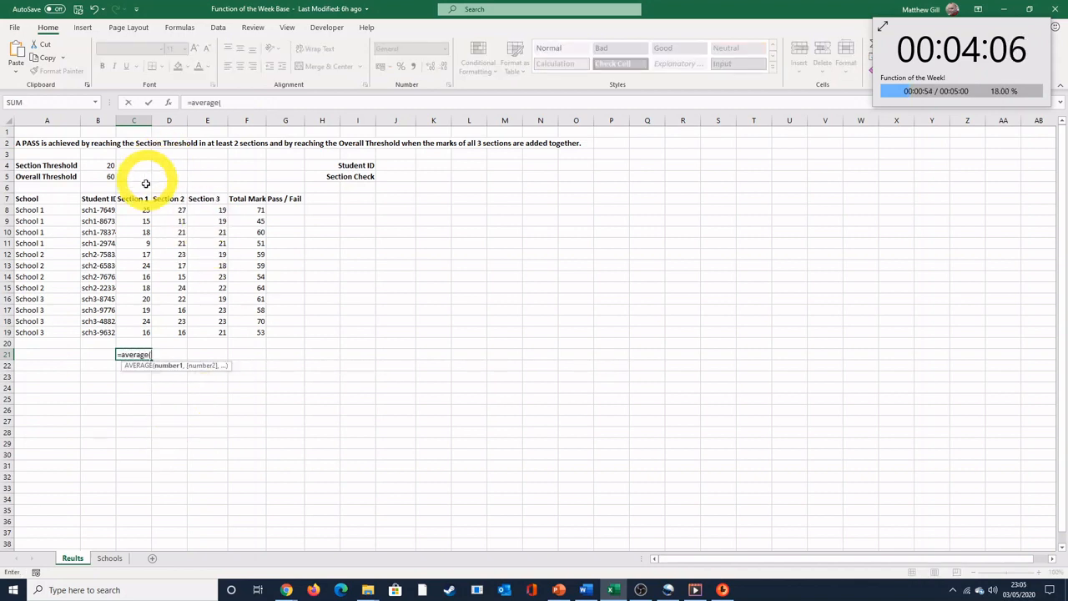
{"action": "left_click", "coordinate": [145, 209]}
{"action": "type", "text": ","}
{"action": "left_click", "coordinate": [145, 221]}
{"action": "type", "text": ","}
{"action": "left_click", "coordinate": [144, 232]}
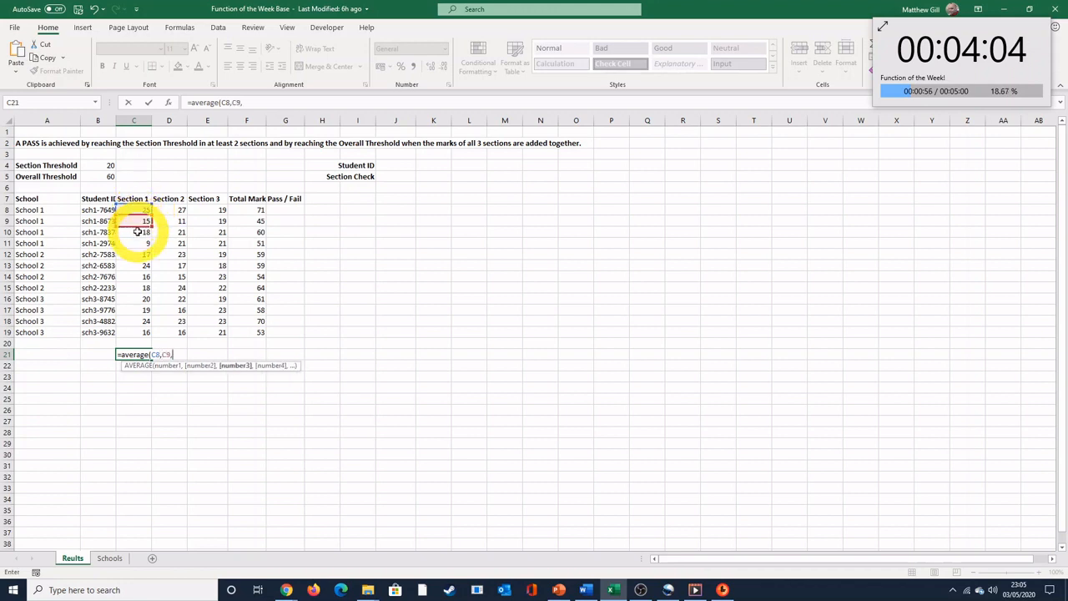
{"action": "type", "text": ")"}
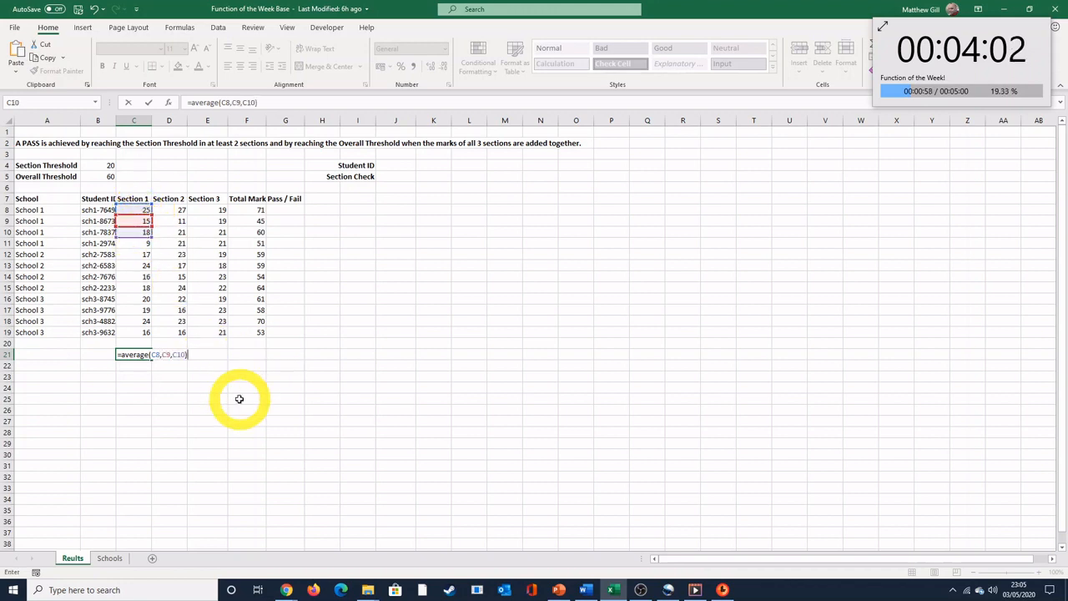
{"action": "key", "text": "Return"}
{"action": "left_click", "coordinate": [138, 356]}
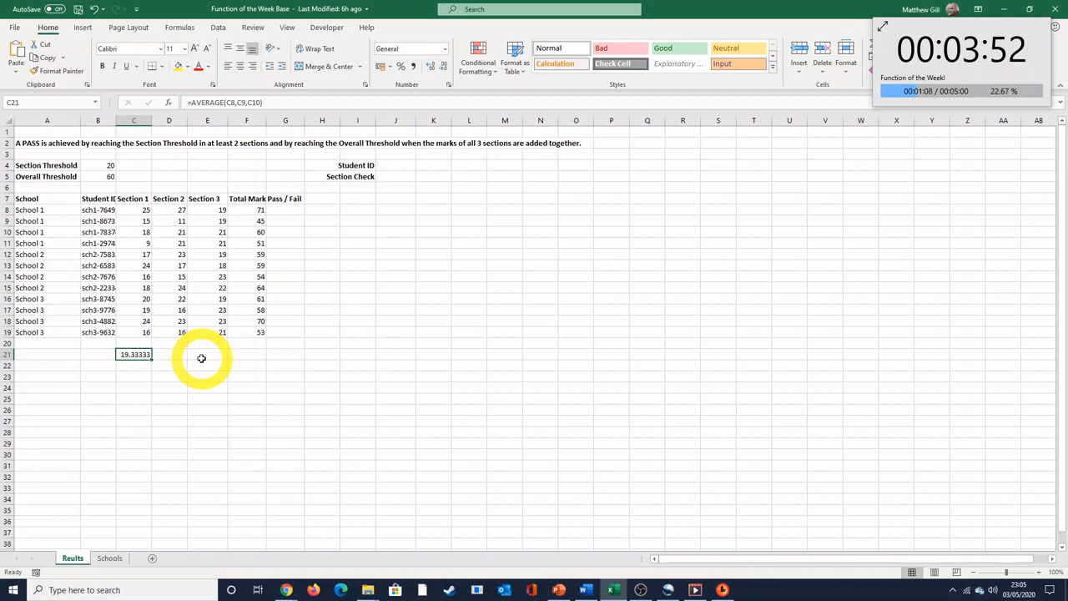
Step: Change the Section 1 mark in cell C10 to 20
{"action": "left_click", "coordinate": [142, 232]}
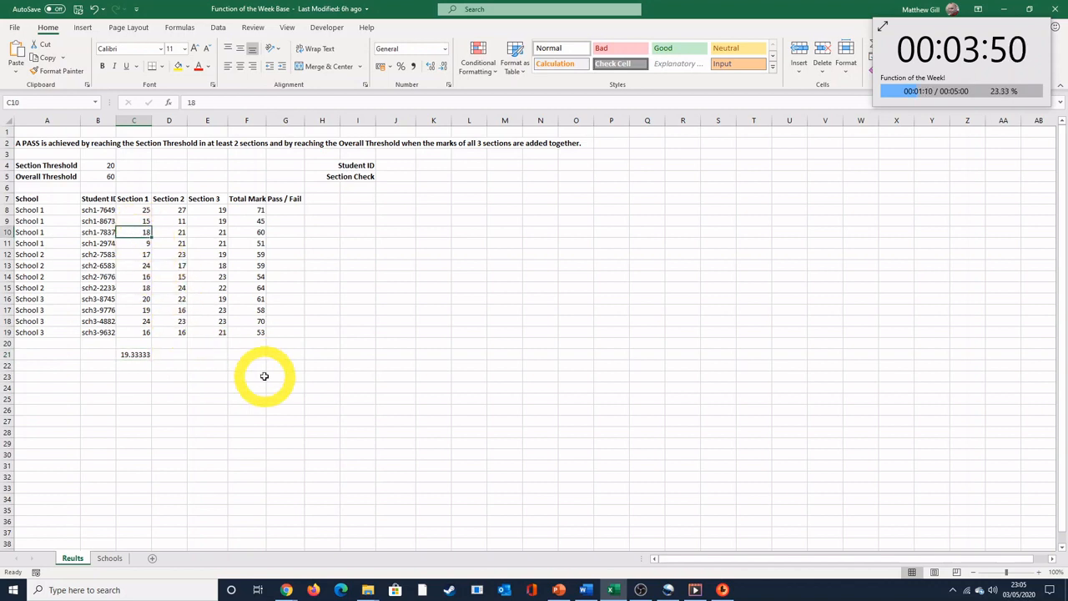
{"action": "type", "text": "20"}
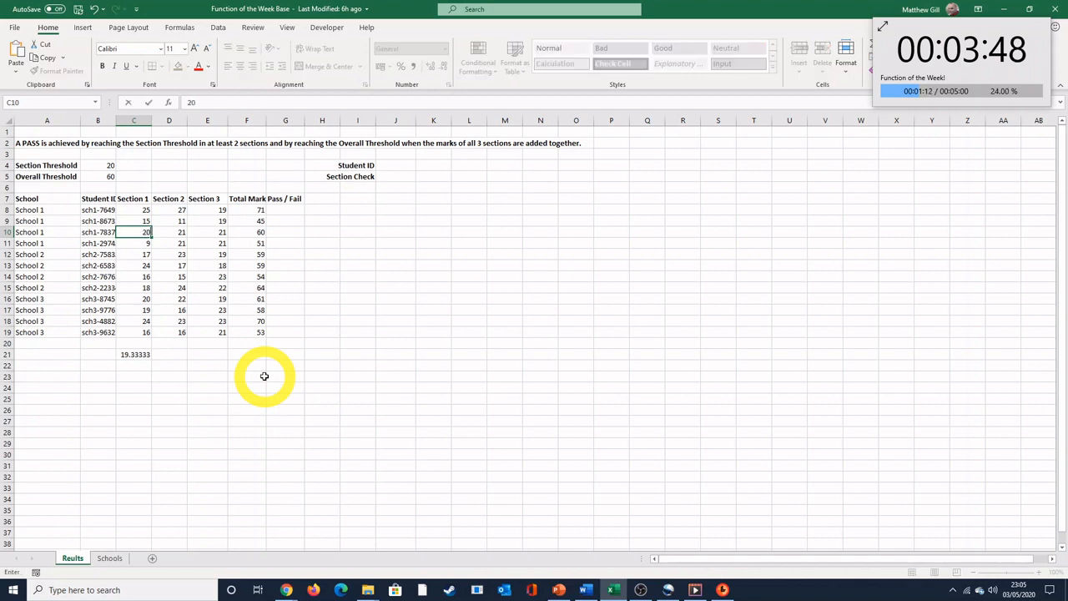
{"action": "key", "text": "Return"}
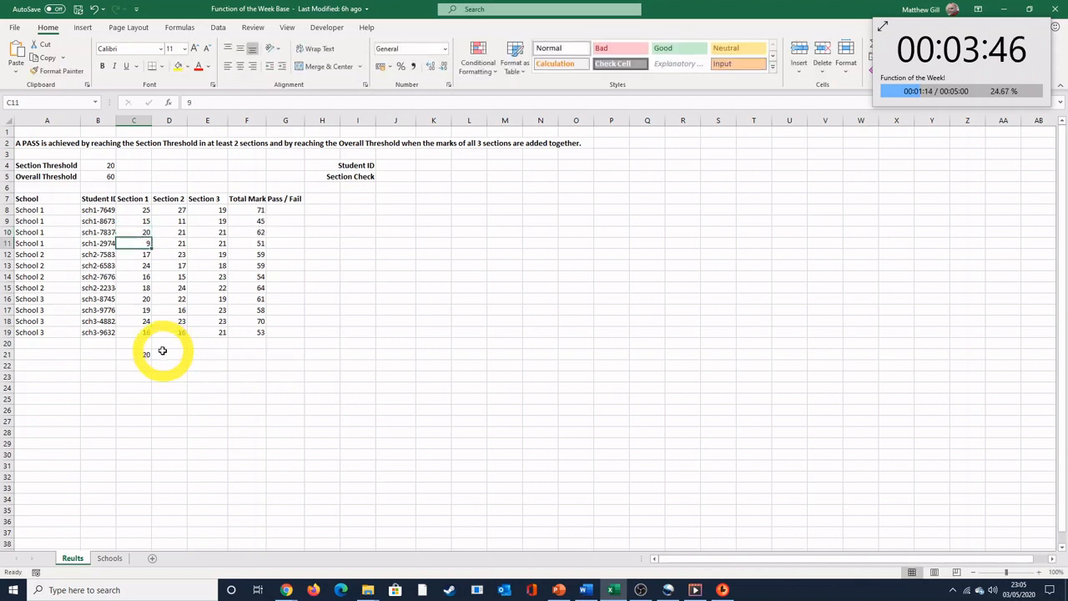
Step: Replace the formula in C21 with an AVERAGE of the whole Section 1 range C8:C19
{"action": "left_click", "coordinate": [132, 354]}
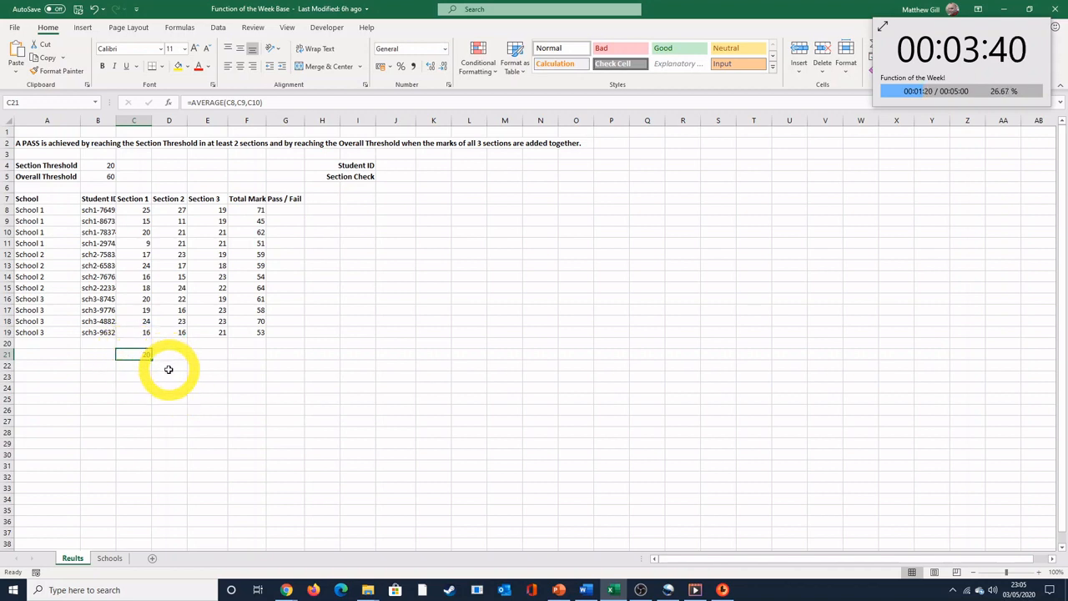
{"action": "key", "text": "Delete"}
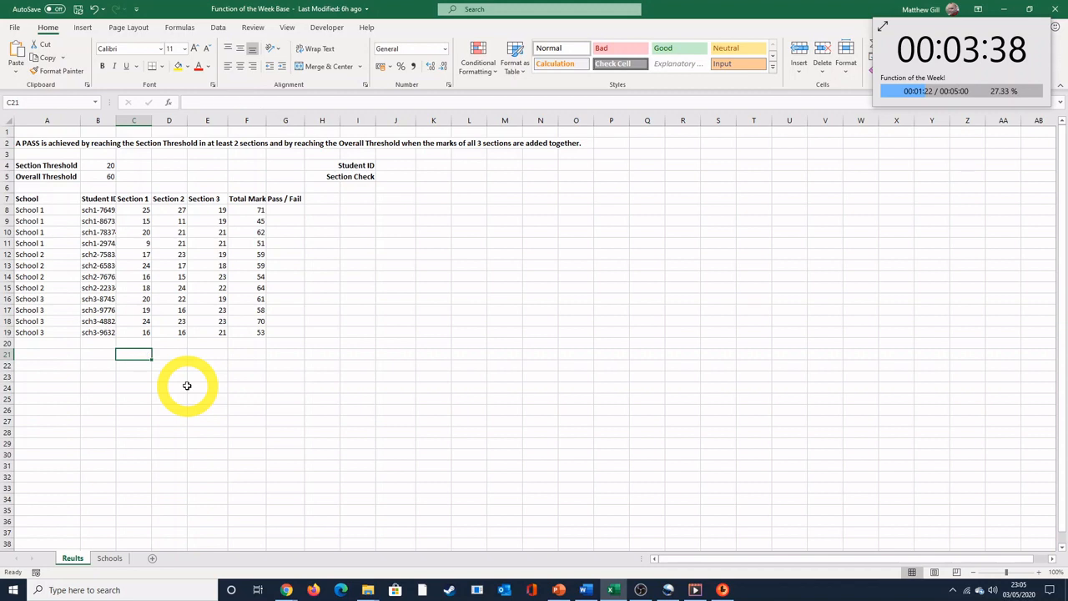
{"action": "type", "text": "=average("}
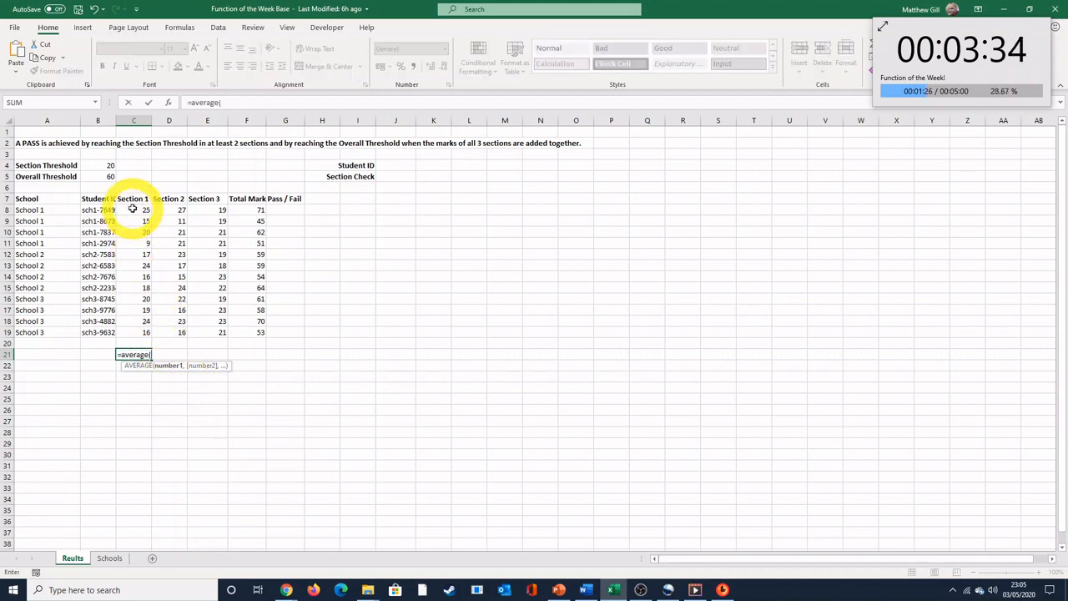
{"action": "left_click_drag", "start_coordinate": [144, 210], "coordinate": [133, 331]}
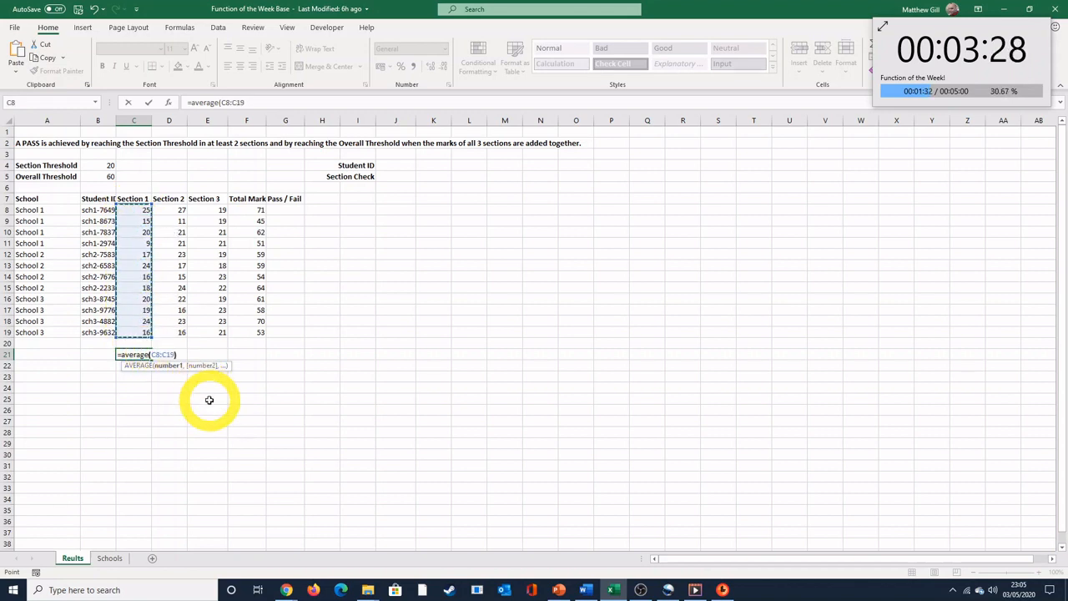
{"action": "type", "text": ")"}
{"action": "key", "text": "Return"}
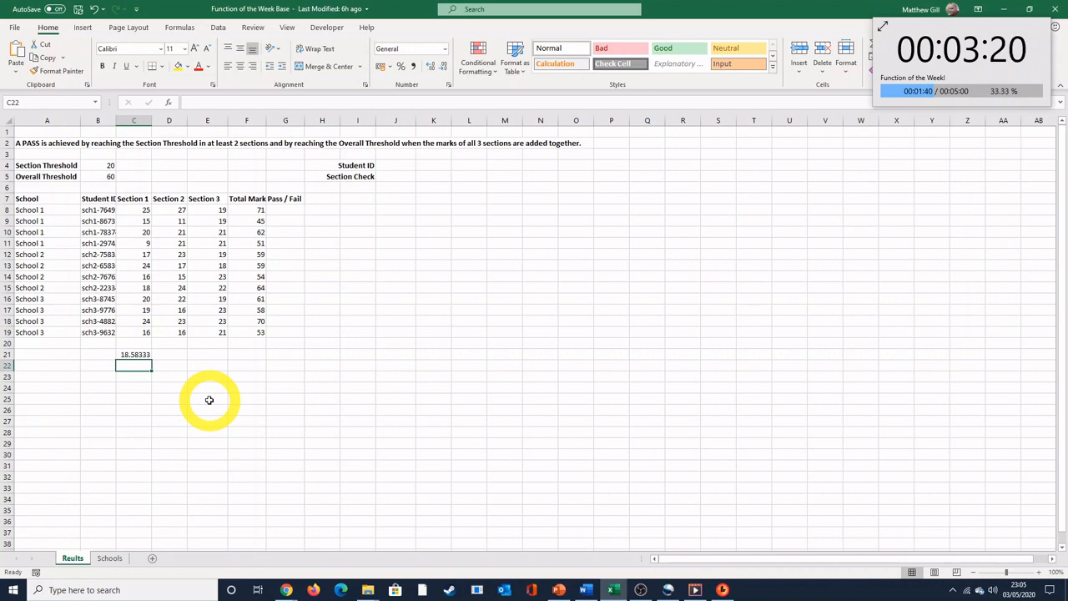
Step: Extend the AVERAGE range in C21 to C8:C20 so it includes the blank row below the marks
{"action": "left_click", "coordinate": [136, 355]}
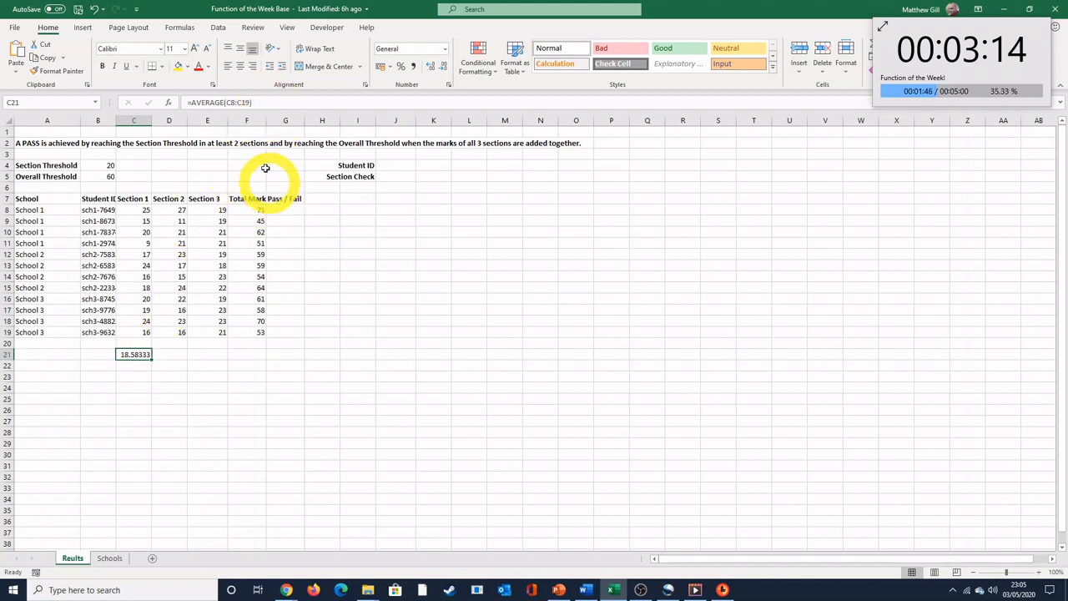
{"action": "left_click", "coordinate": [249, 103]}
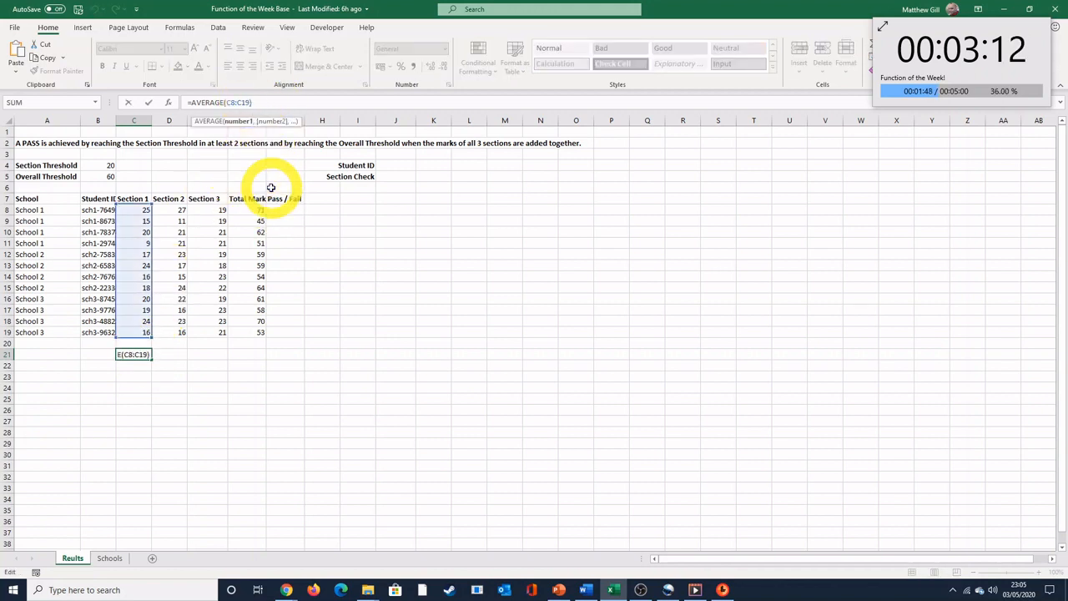
{"action": "key", "text": "BackSpace"}
{"action": "key", "text": "BackSpace"}
{"action": "key", "text": "Return"}
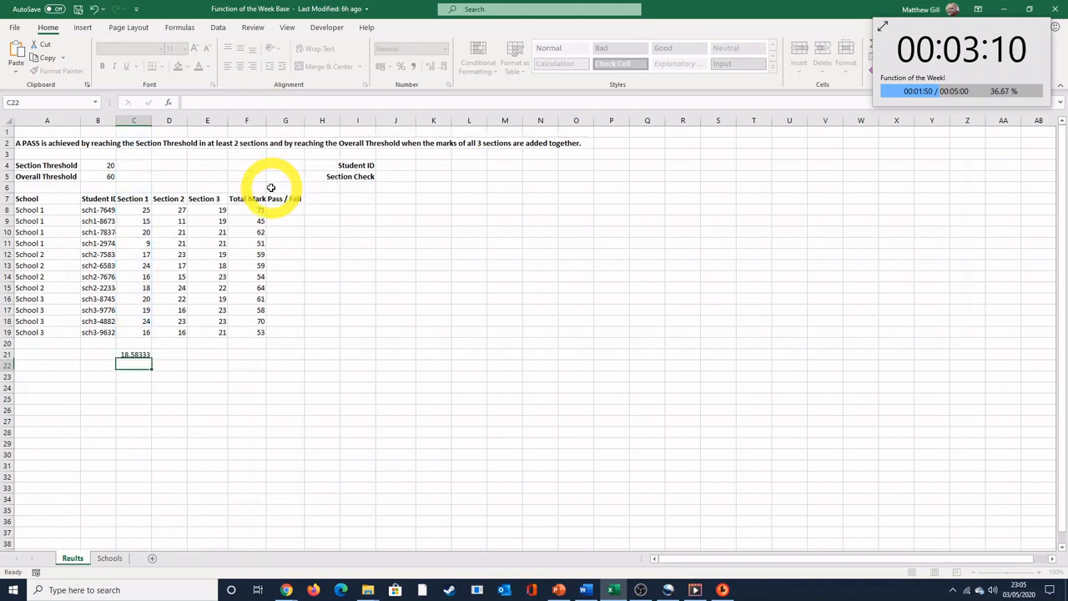
{"action": "left_click", "coordinate": [134, 354]}
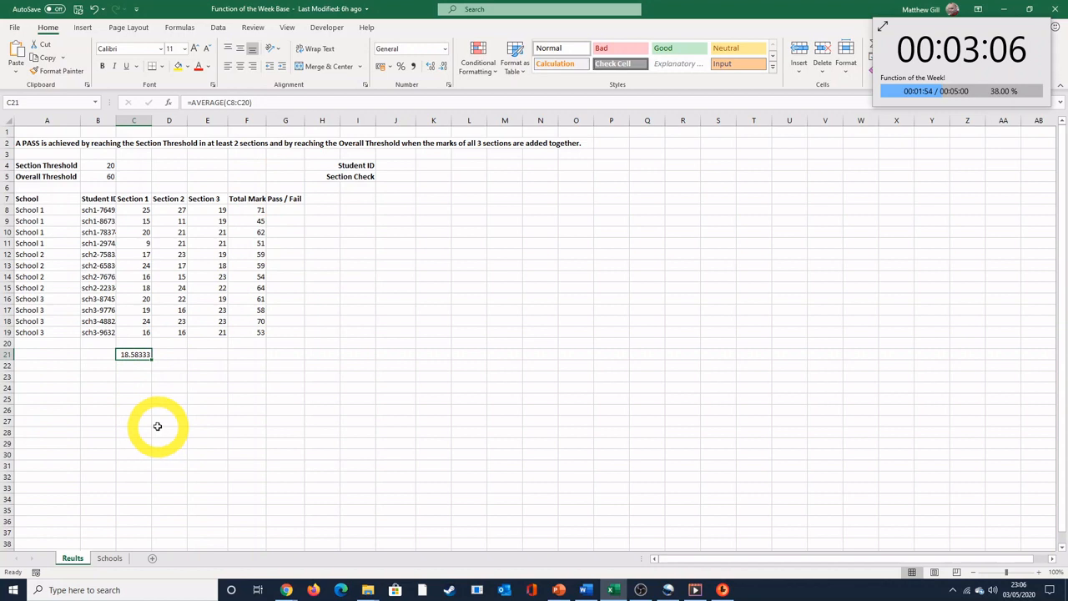
Step: Enter 0 in cell C20 to test its effect on the average, and clear the cell again
{"action": "left_click", "coordinate": [135, 344]}
{"action": "type", "text": "0"}
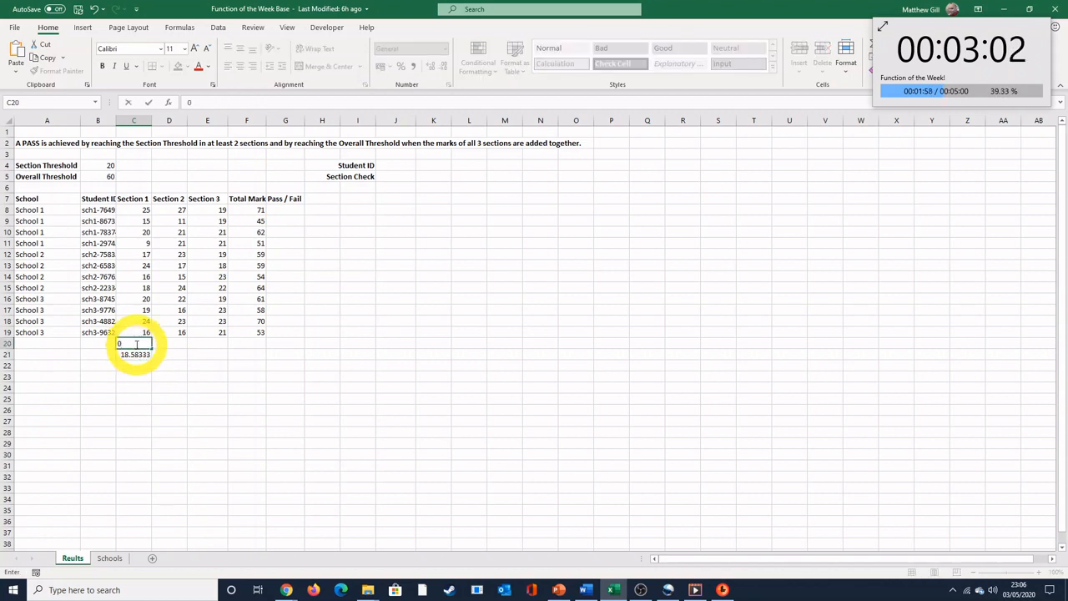
{"action": "key", "text": "Return"}
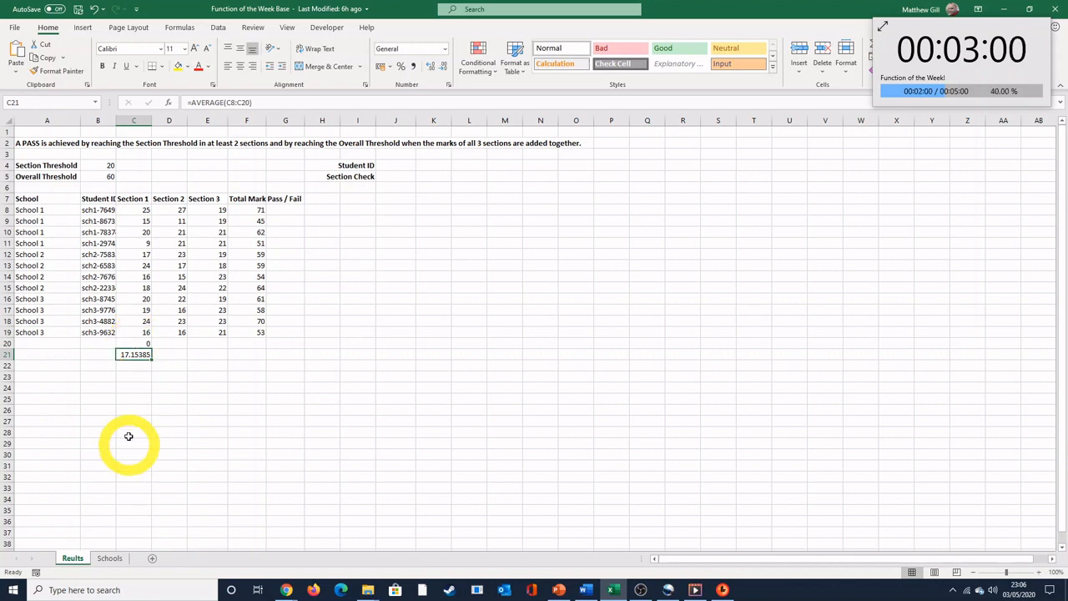
{"action": "left_click", "coordinate": [135, 345]}
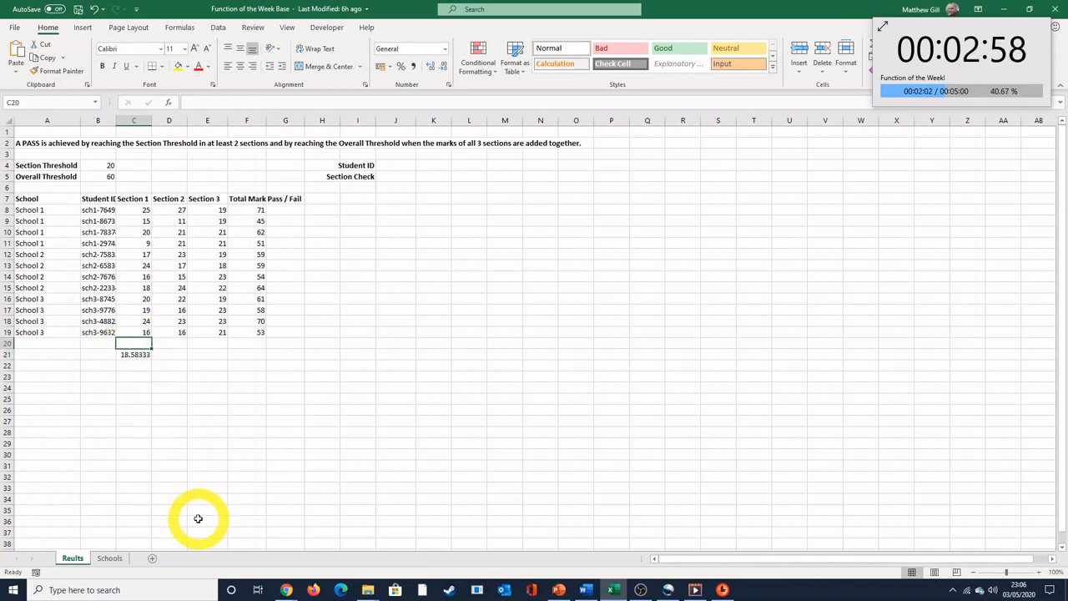
Step: Fill the average formula from C21 across to F21 for the remaining sections and the total mark
{"action": "left_click", "coordinate": [134, 355]}
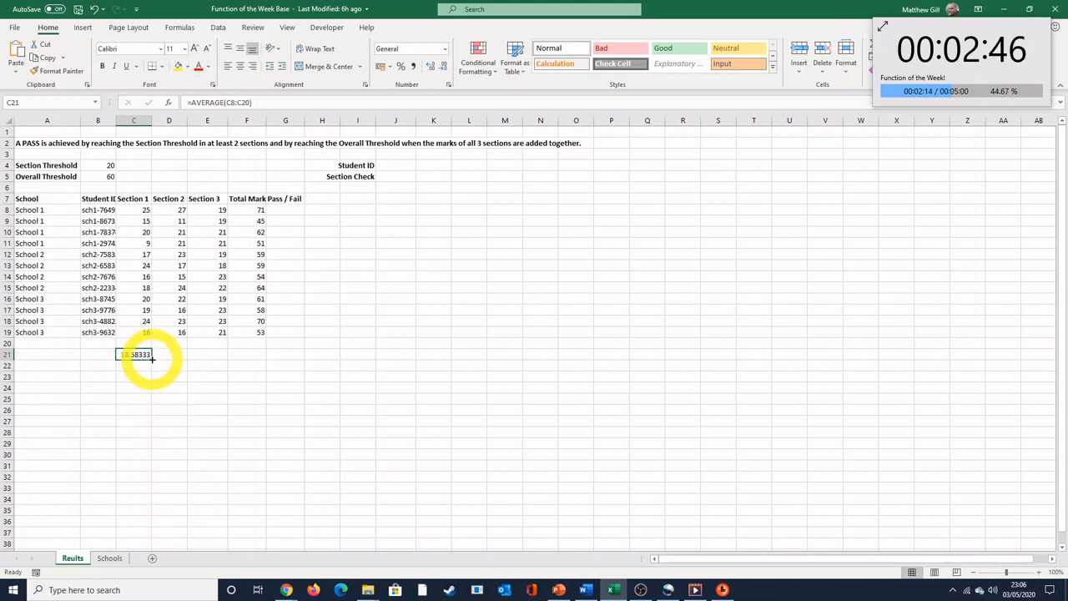
{"action": "left_click_drag", "start_coordinate": [152, 359], "coordinate": [255, 354]}
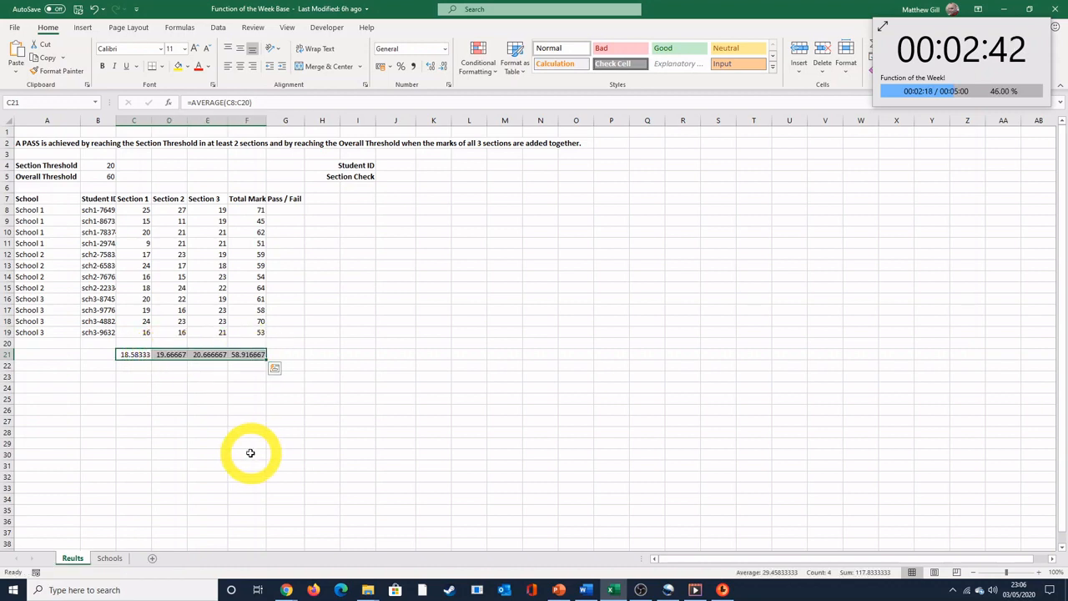
Step: Add a record in row 20 with School 3 as the school and a new student ID
{"action": "left_click", "coordinate": [50, 344]}
{"action": "type", "text": "Sch"}
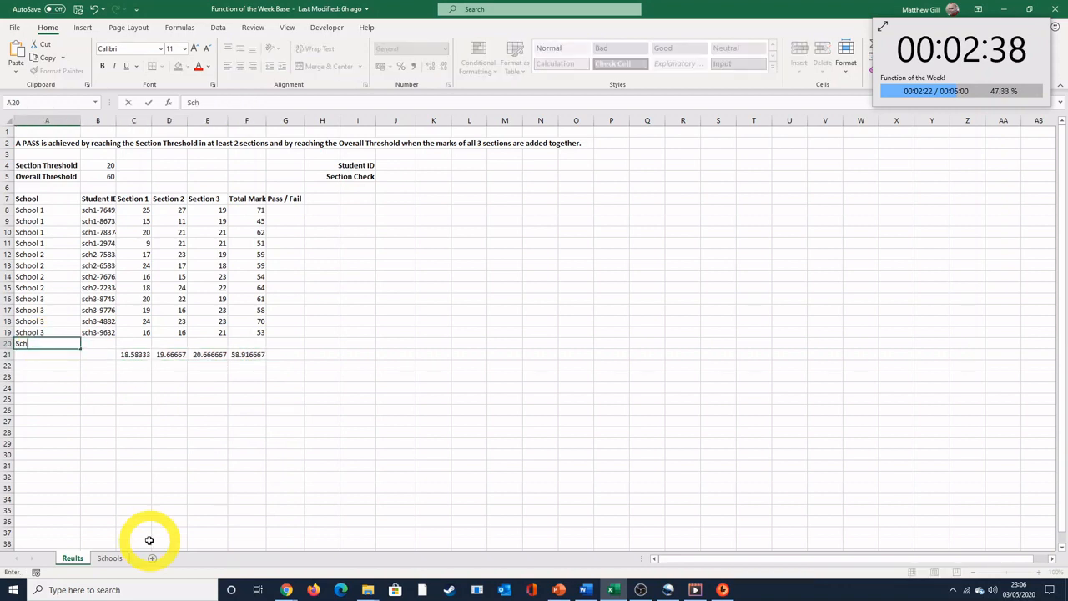
{"action": "type", "text": "ool 3"}
{"action": "key", "text": "Tab"}
{"action": "type", "text": "sc"}
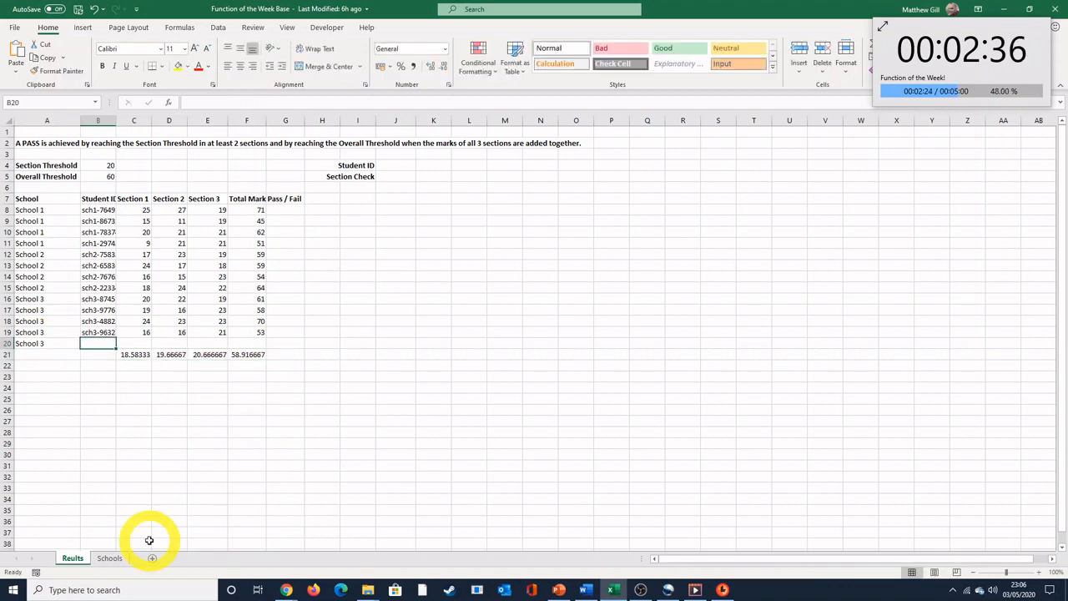
{"action": "type", "text": "h3-"}
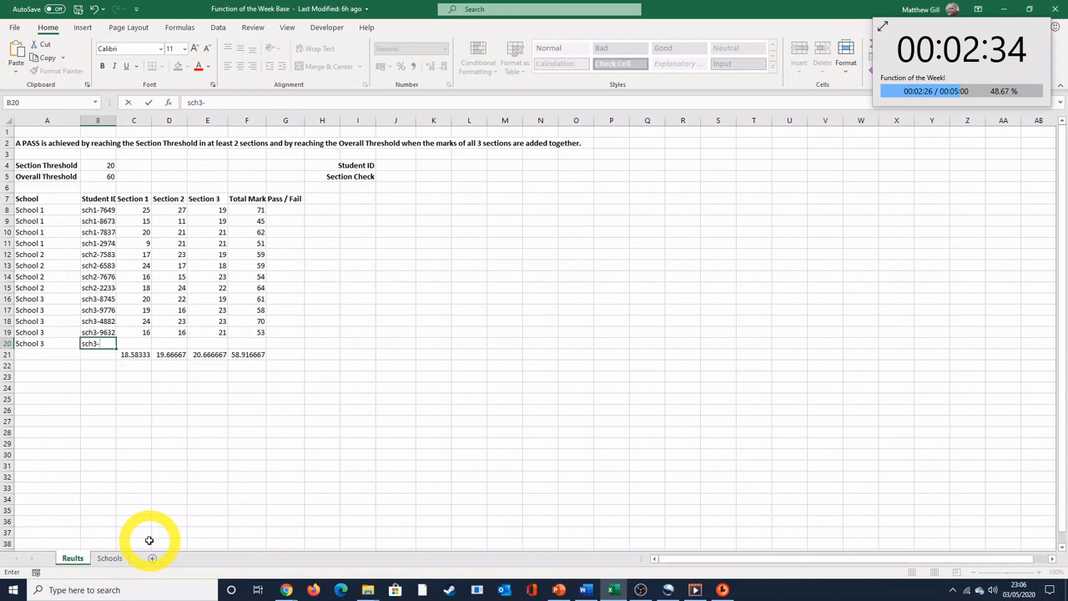
{"action": "type", "text": "4567"}
{"action": "key", "text": "Tab"}
Step: Enter the new row 20 student's marks as 15 for Section 1, 15 for Section 2 and 21 for Section 3
{"action": "type", "text": "15"}
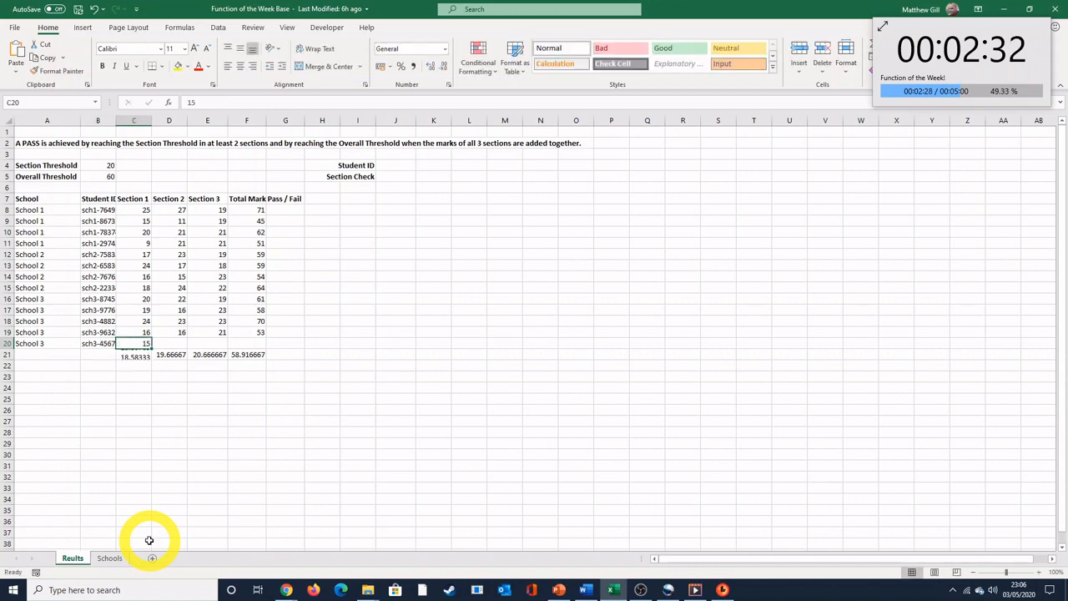
{"action": "key", "text": "Tab"}
{"action": "type", "text": "15"}
{"action": "key", "text": "Tab"}
{"action": "type", "text": "21"}
{"action": "key", "text": "Tab"}
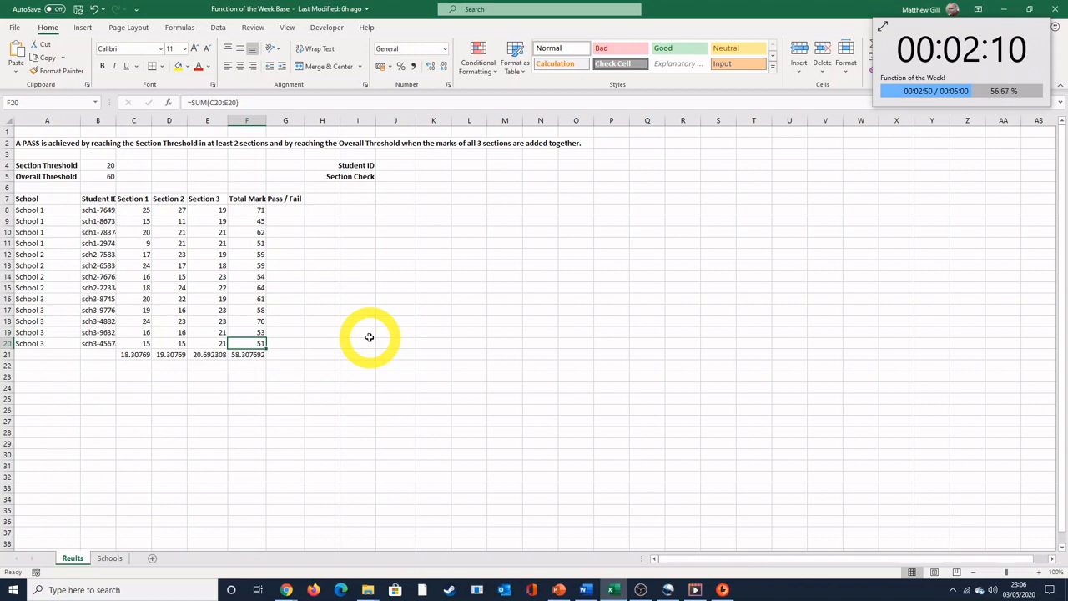
Step: List School 1, School 2 and School 3 in cells I8 to I10
{"action": "left_click", "coordinate": [355, 210]}
{"action": "type", "text": "Sch"}
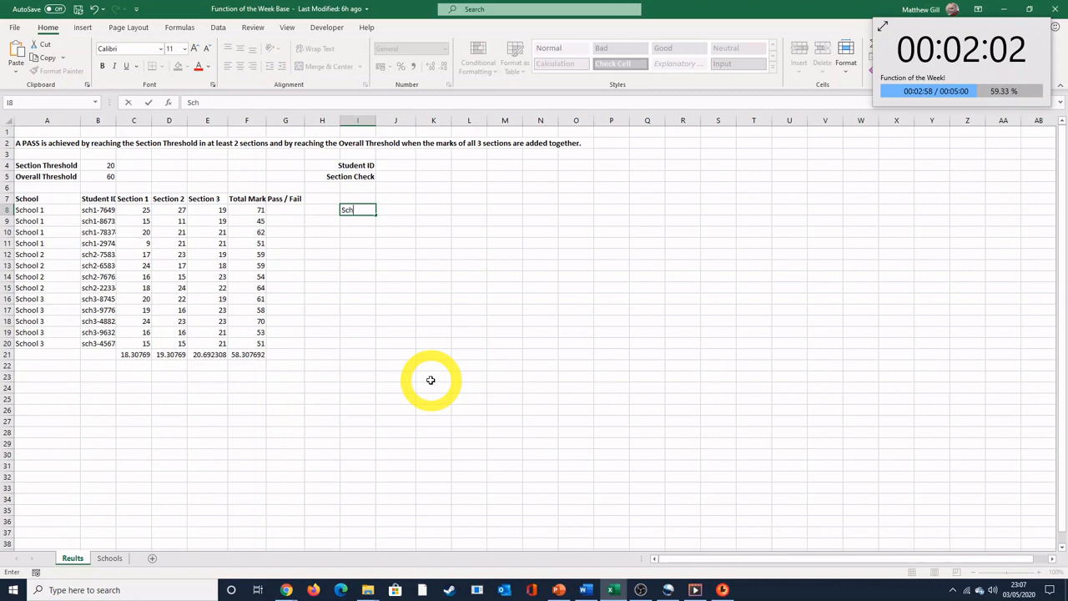
{"action": "type", "text": "ool 1"}
{"action": "key", "text": "Return"}
{"action": "type", "text": "School "}
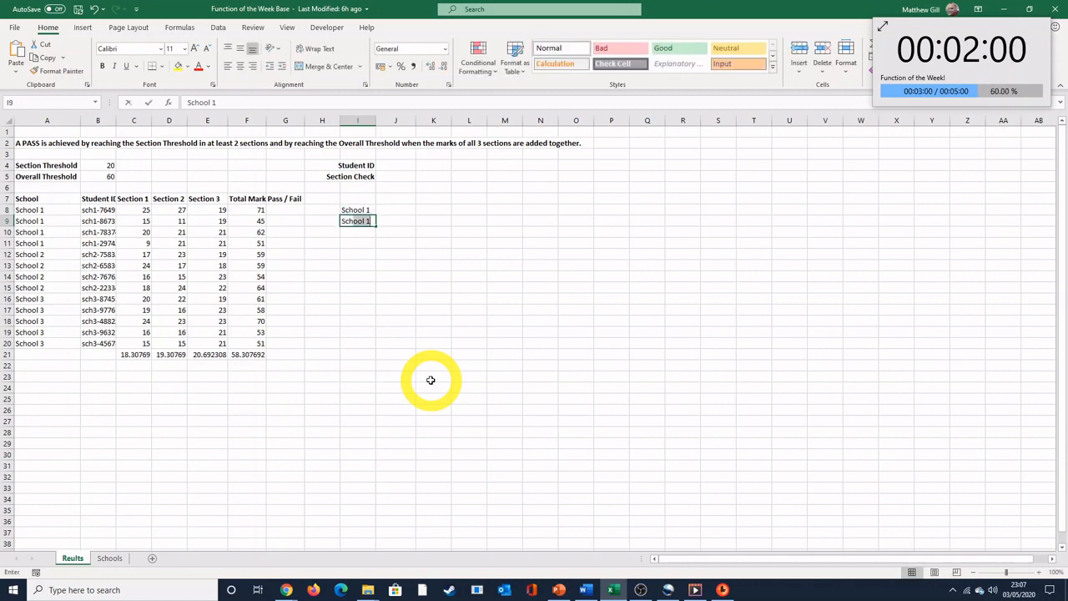
{"action": "type", "text": "2"}
{"action": "key", "text": "Return"}
{"action": "type", "text": "Sch"}
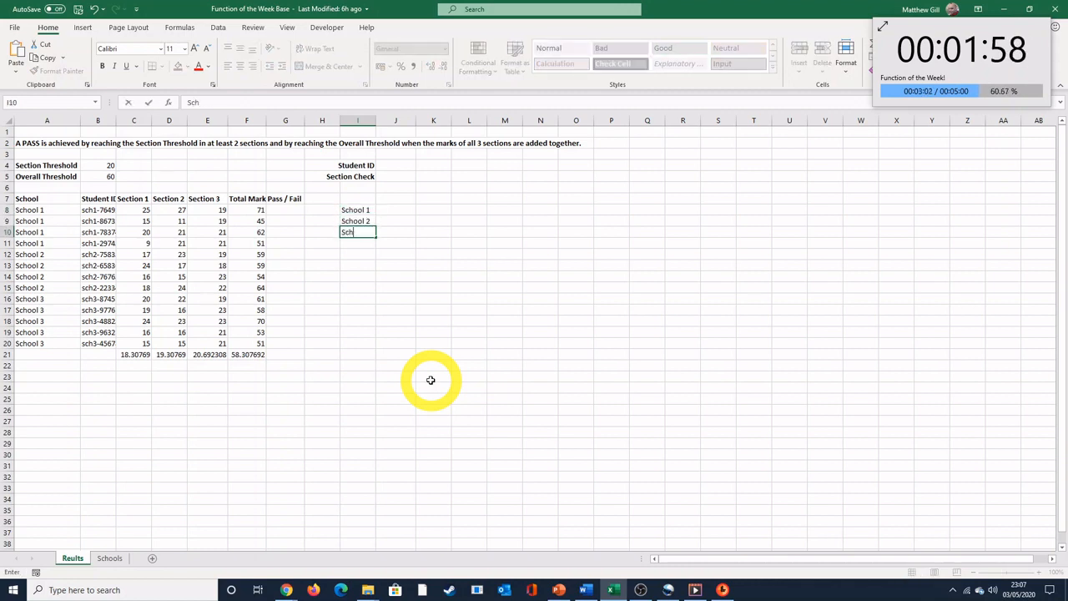
{"action": "type", "text": "ool 3"}
{"action": "key", "text": "Return"}
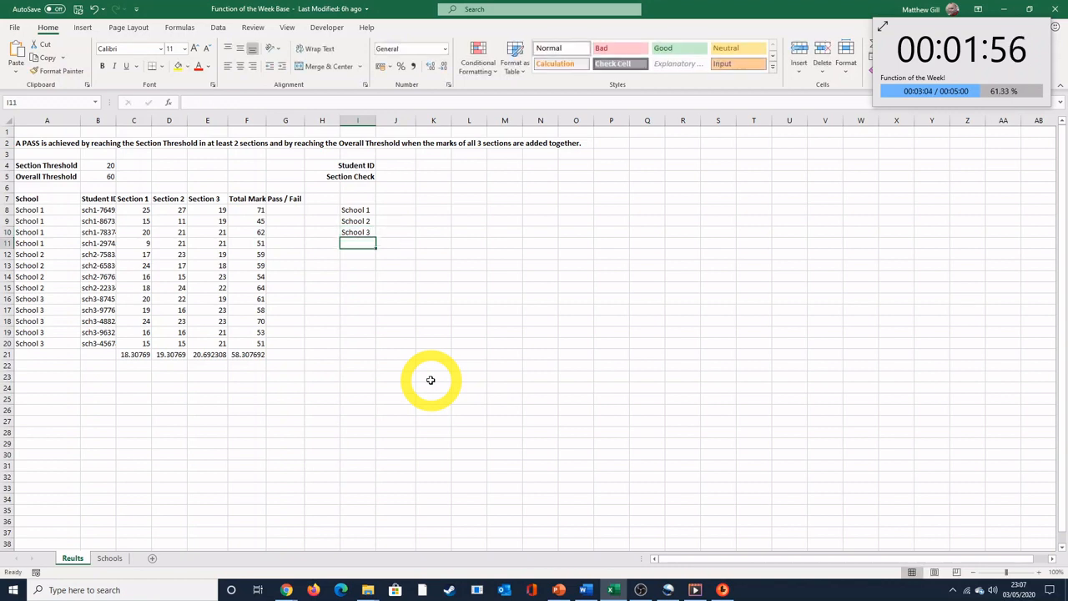
Step: Enter an AVERAGEIF formula in J8 with range A8:A20, criteria "School 1" and average range F8:F20
{"action": "left_click", "coordinate": [392, 210]}
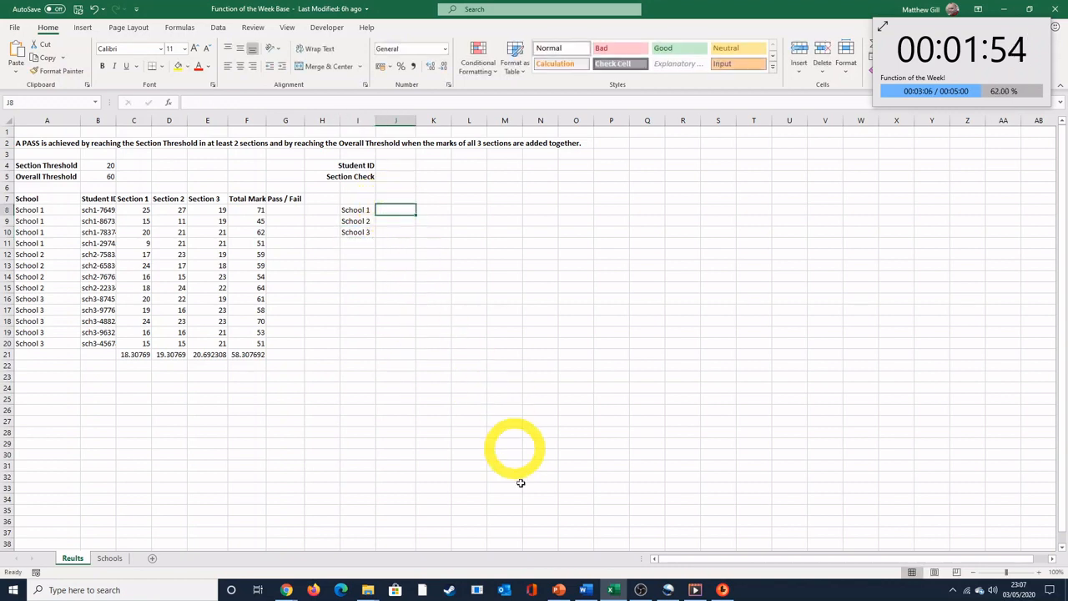
{"action": "type", "text": "=aver"}
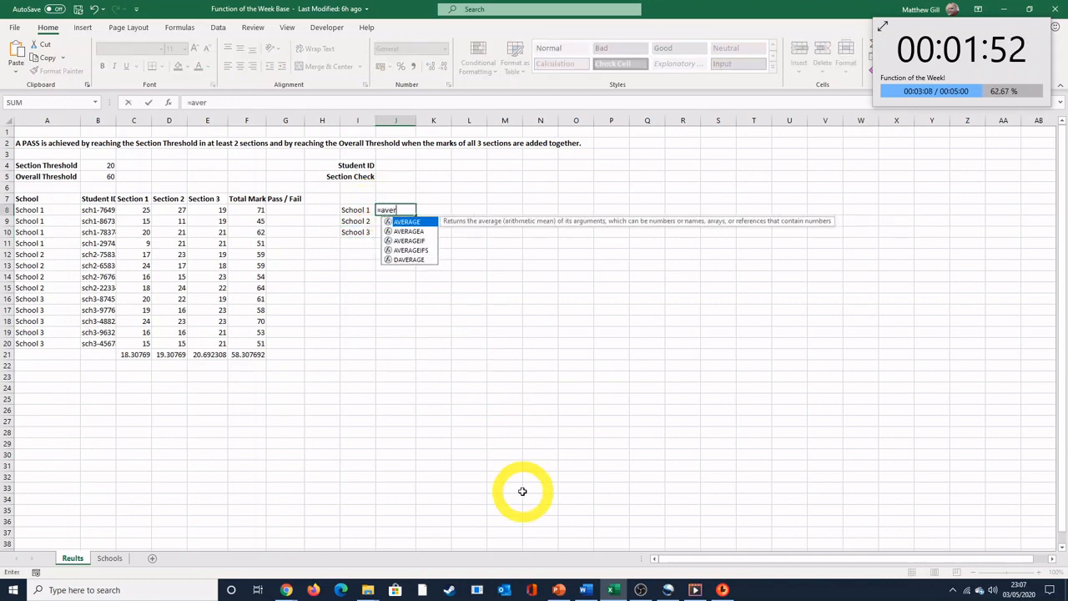
{"action": "type", "text": "ageif("}
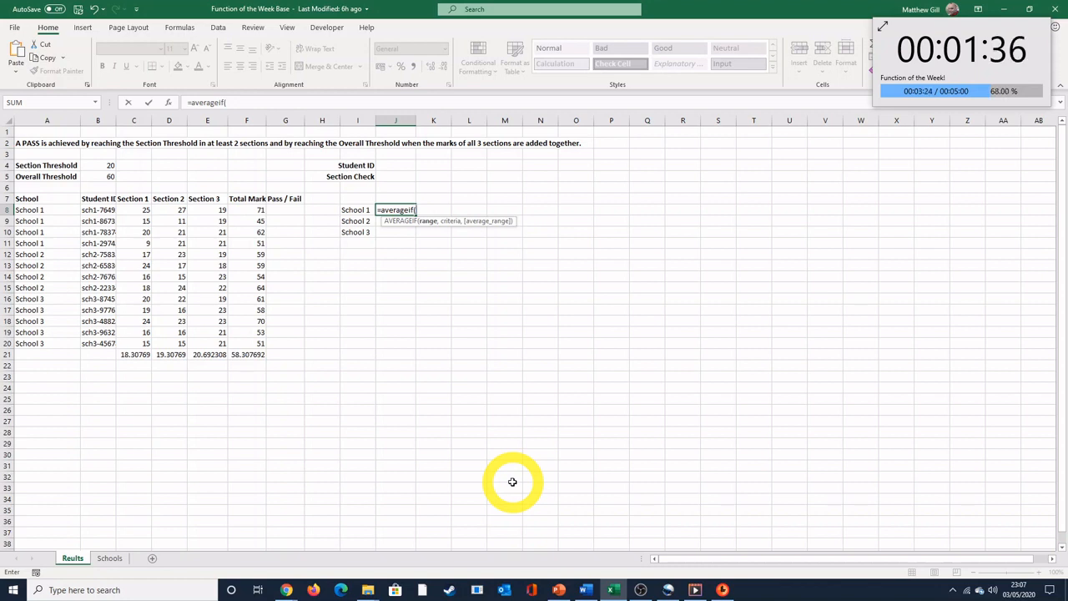
{"action": "left_click_drag", "start_coordinate": [47, 209], "coordinate": [46, 343]}
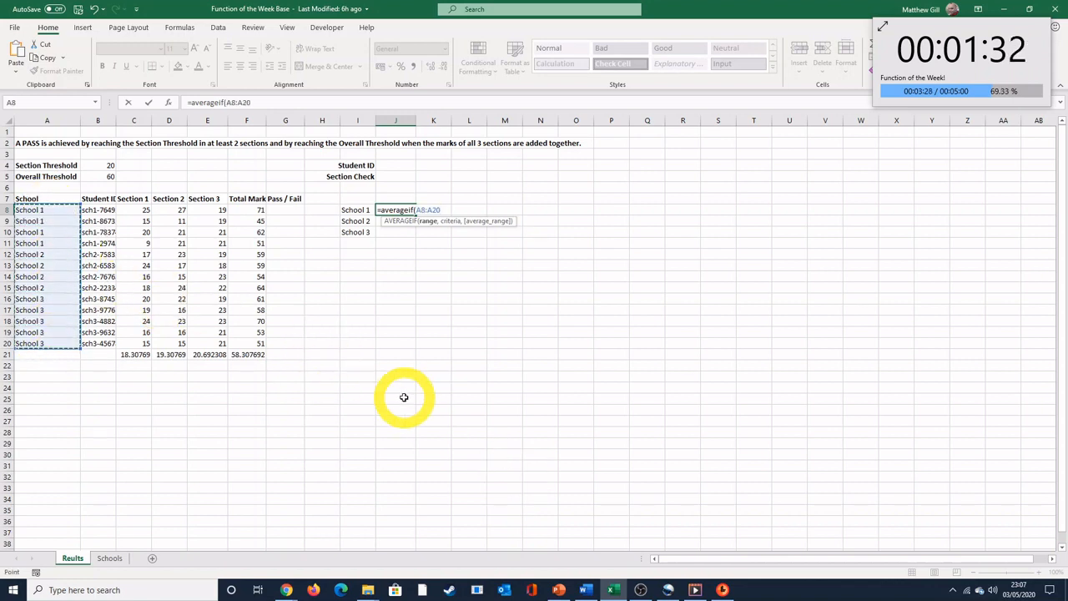
{"action": "type", "text": ", \"Sch"}
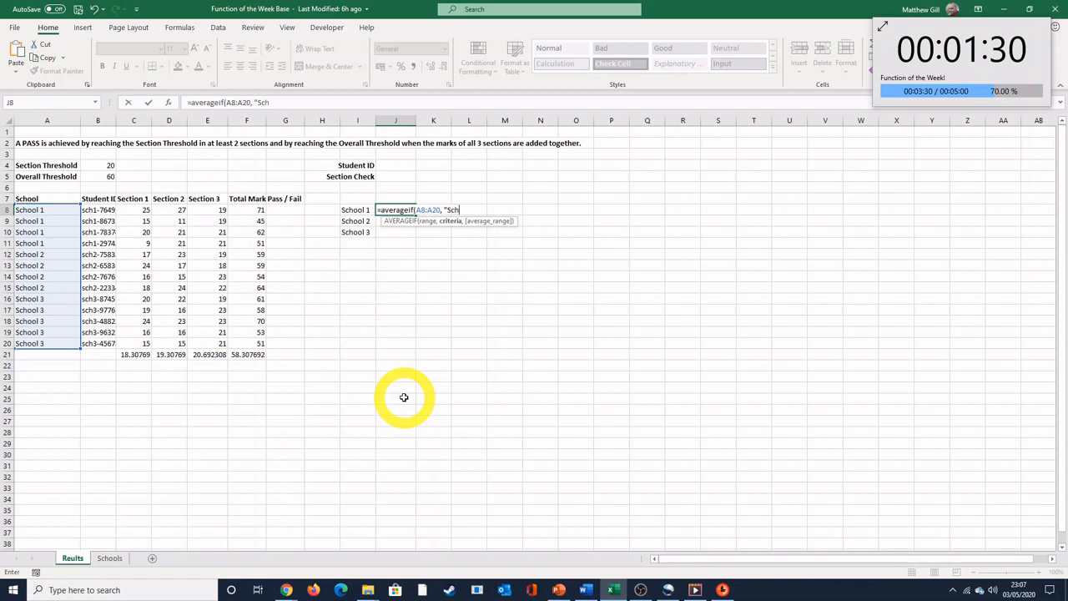
{"action": "type", "text": "ool 1\""}
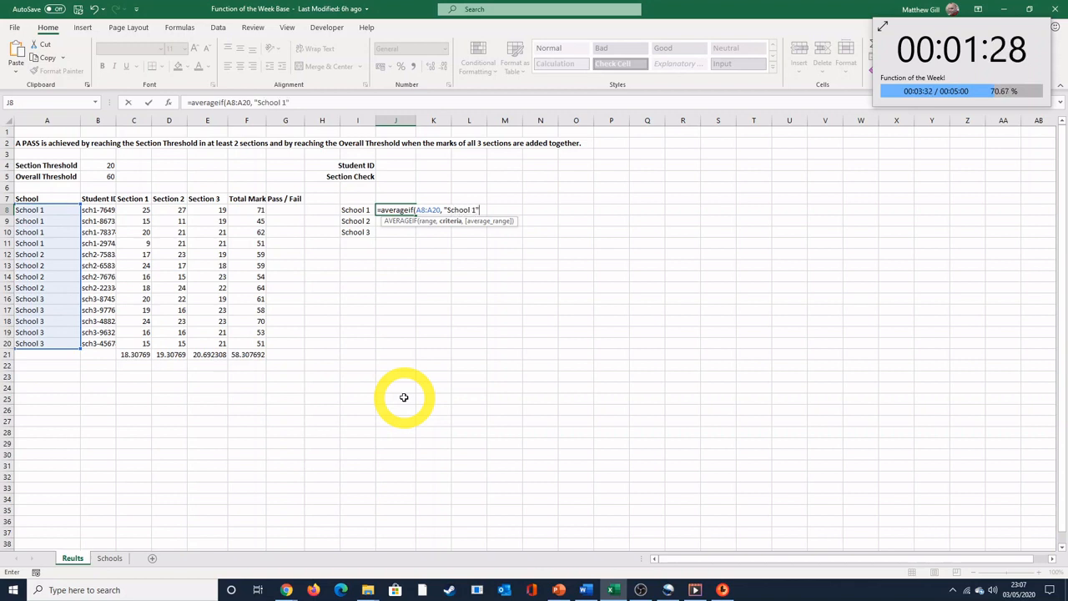
{"action": "type", "text": ","}
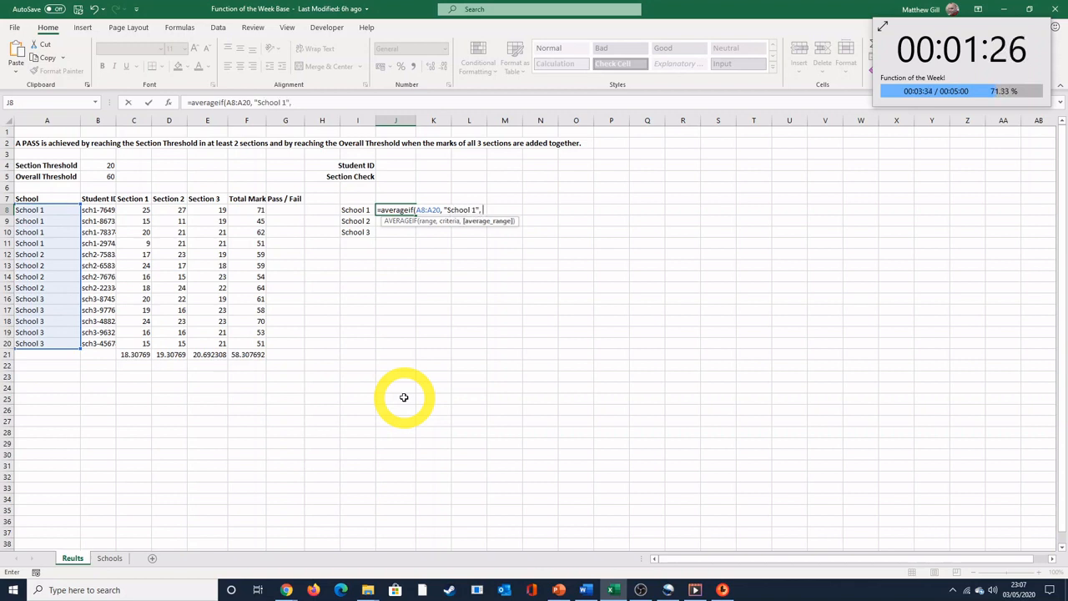
{"action": "left_click_drag", "start_coordinate": [254, 210], "coordinate": [246, 344]}
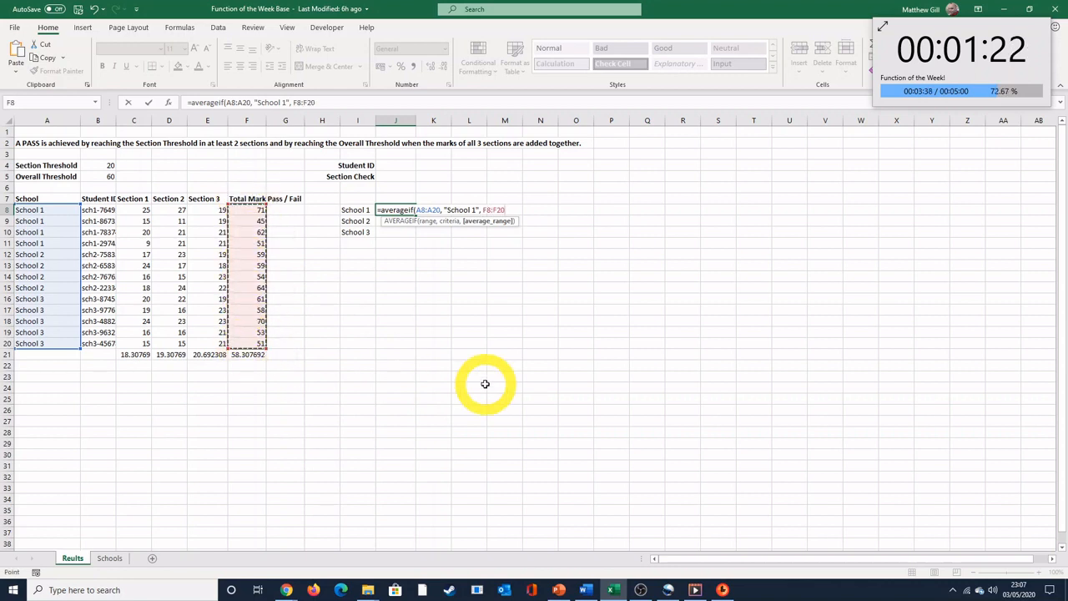
{"action": "type", "text": ")"}
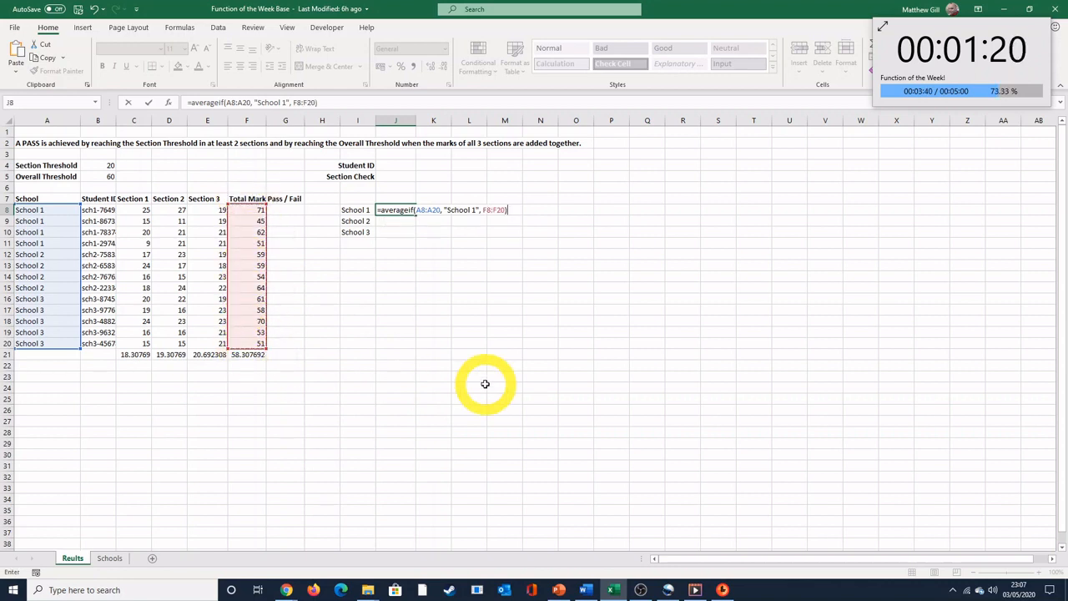
{"action": "key", "text": "Return"}
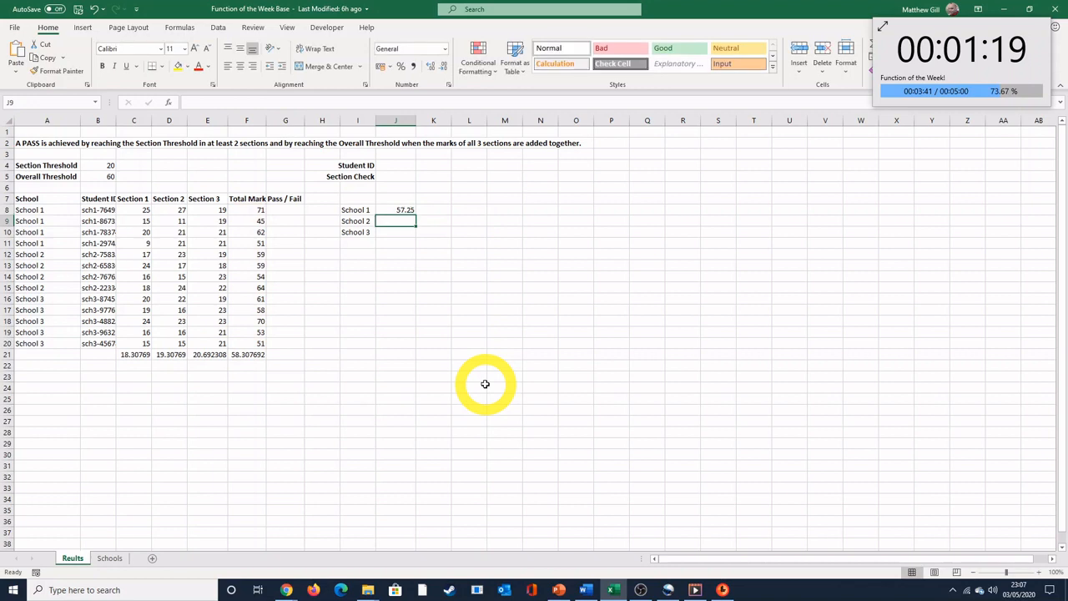
Step: Replace the typed school name in the J8 formula's criteria with a reference to cell I8
{"action": "left_click", "coordinate": [399, 212]}
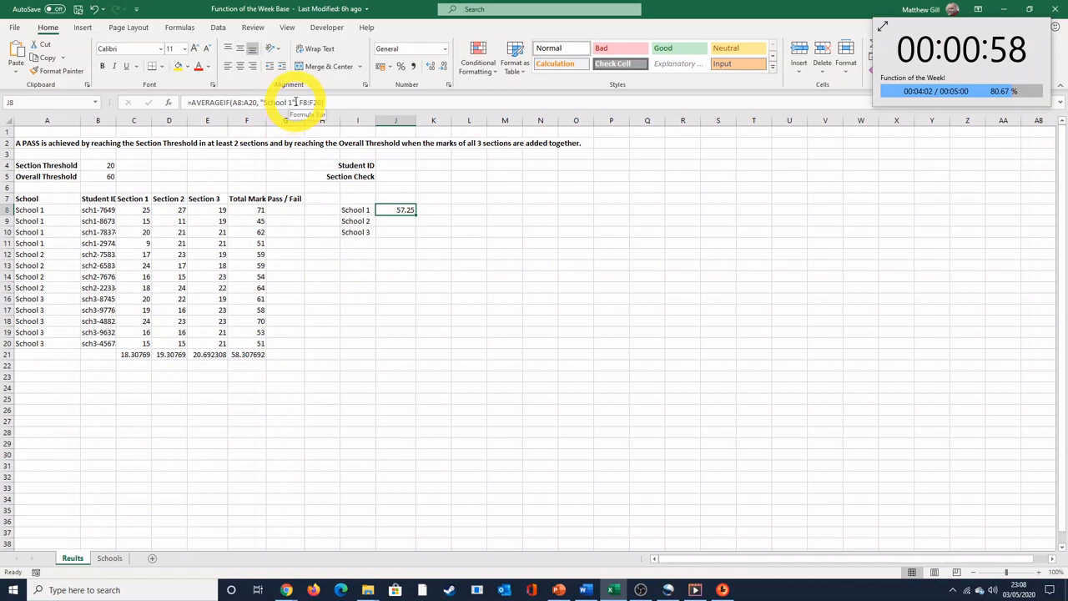
{"action": "left_click", "coordinate": [295, 102]}
{"action": "key", "text": "BackSpace"}
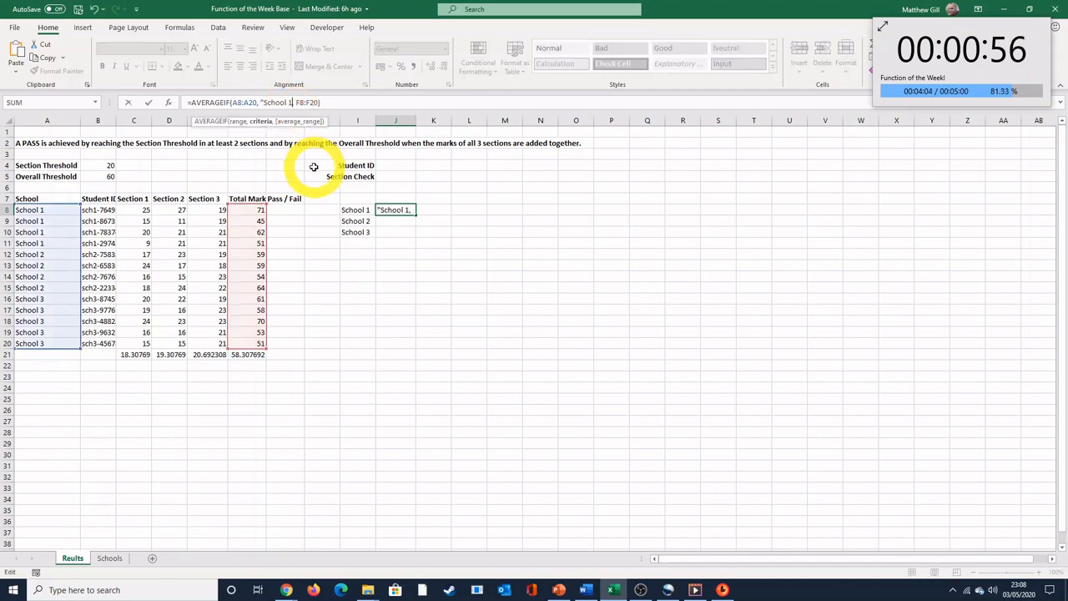
{"action": "key", "text": "BackSpace"}
{"action": "key", "text": "BackSpace"}
{"action": "key", "text": "BackSpace"}
{"action": "key", "text": "BackSpace"}
{"action": "key", "text": "BackSpace"}
{"action": "key", "text": "BackSpace"}
{"action": "key", "text": "BackSpace"}
{"action": "key", "text": "BackSpace"}
{"action": "key", "text": "BackSpace"}
{"action": "type", "text": "I"}
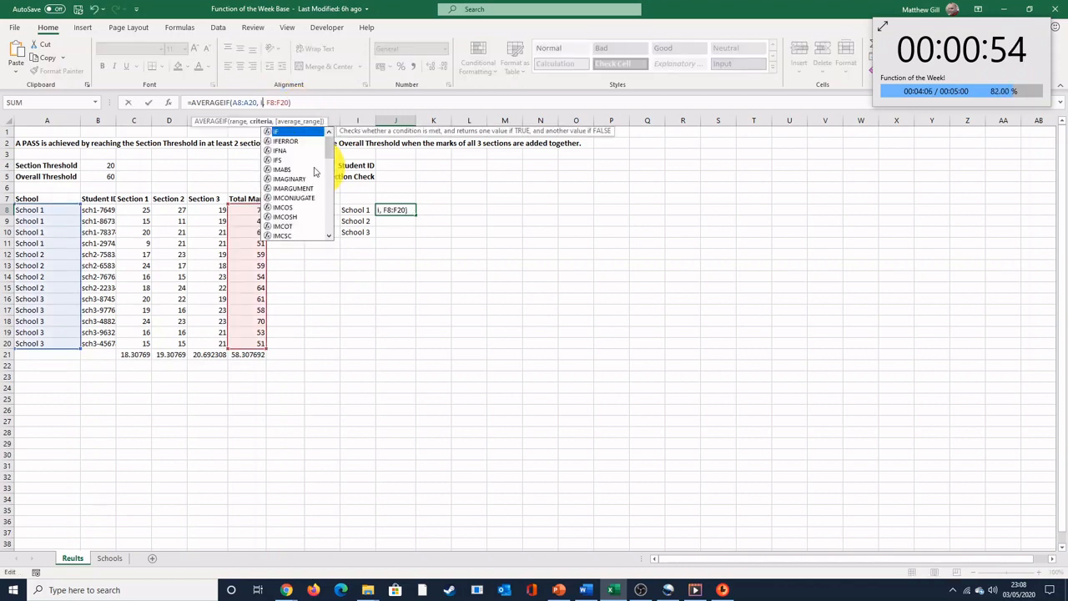
{"action": "type", "text": "8"}
{"action": "key", "text": "Return"}
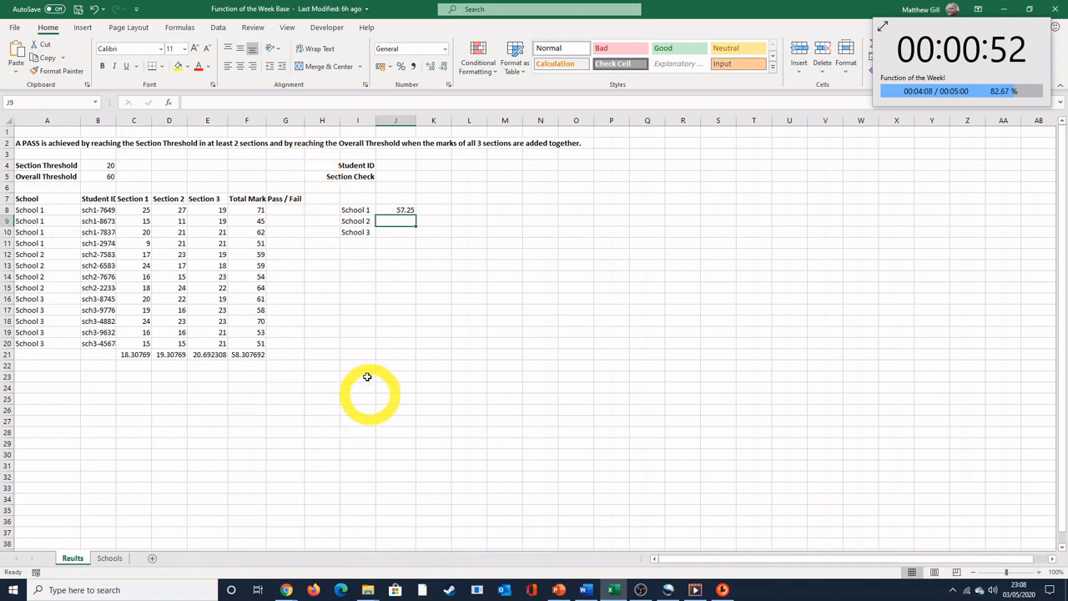
Step: Make both ranges in the J8 formula absolute as $A$8:$A$20 and $F$8:$F$20, keeping I8 relative
{"action": "left_click", "coordinate": [397, 210]}
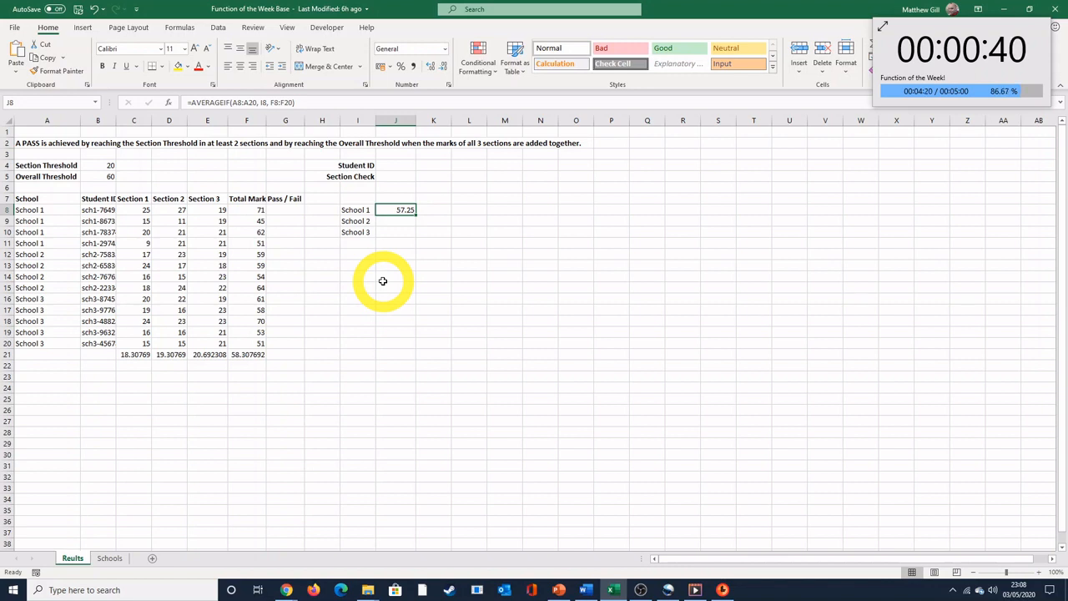
{"action": "left_click", "coordinate": [235, 101]}
{"action": "key", "text": "F4"}
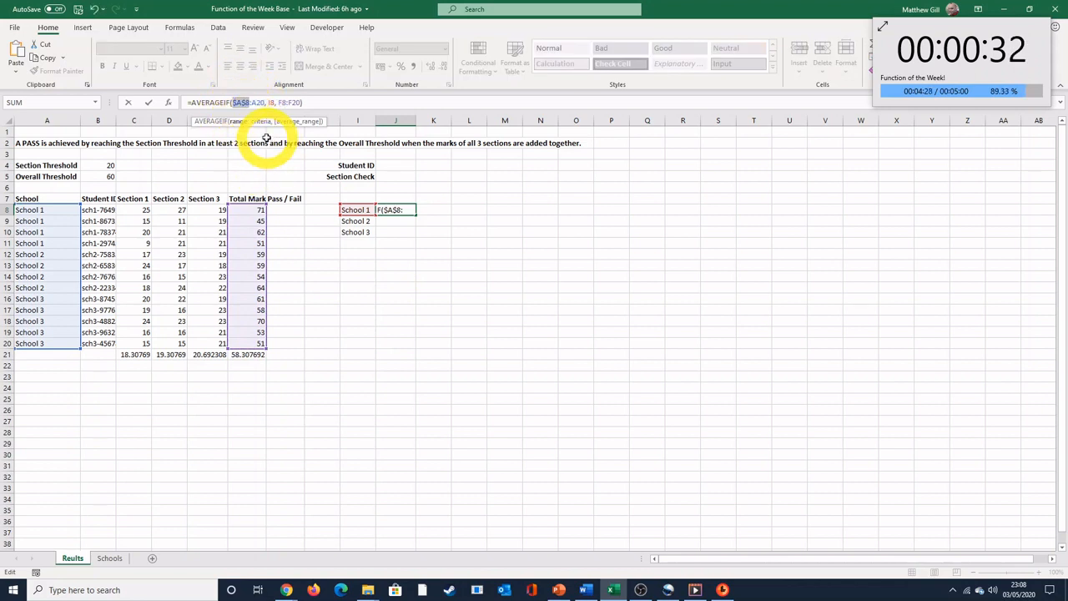
{"action": "left_click", "coordinate": [259, 102]}
{"action": "key", "text": "F4"}
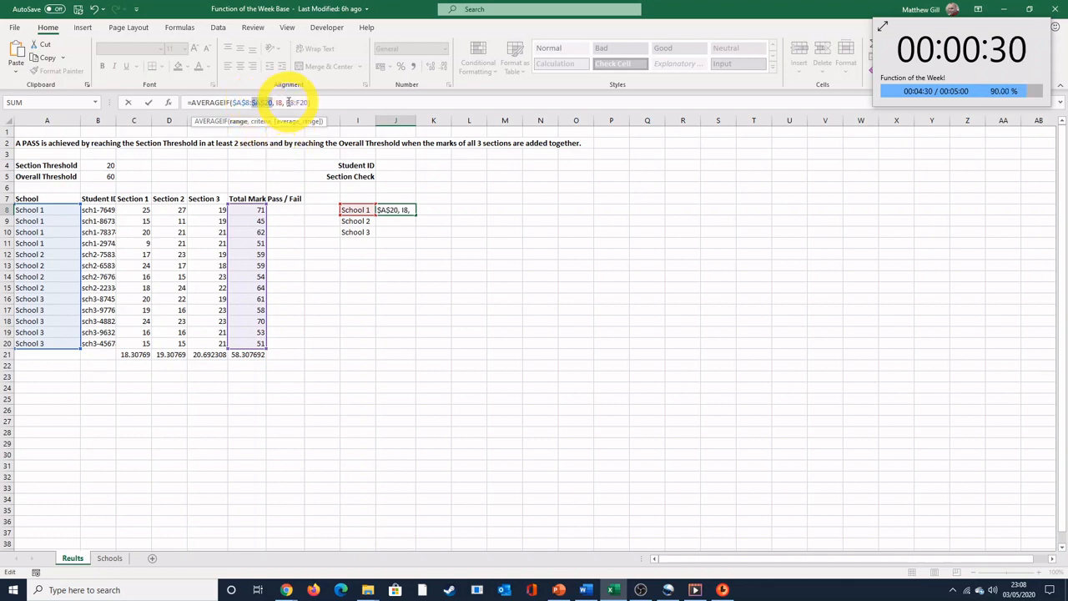
{"action": "left_click", "coordinate": [286, 101]}
{"action": "left_click_drag", "start_coordinate": [287, 102], "coordinate": [305, 101]}
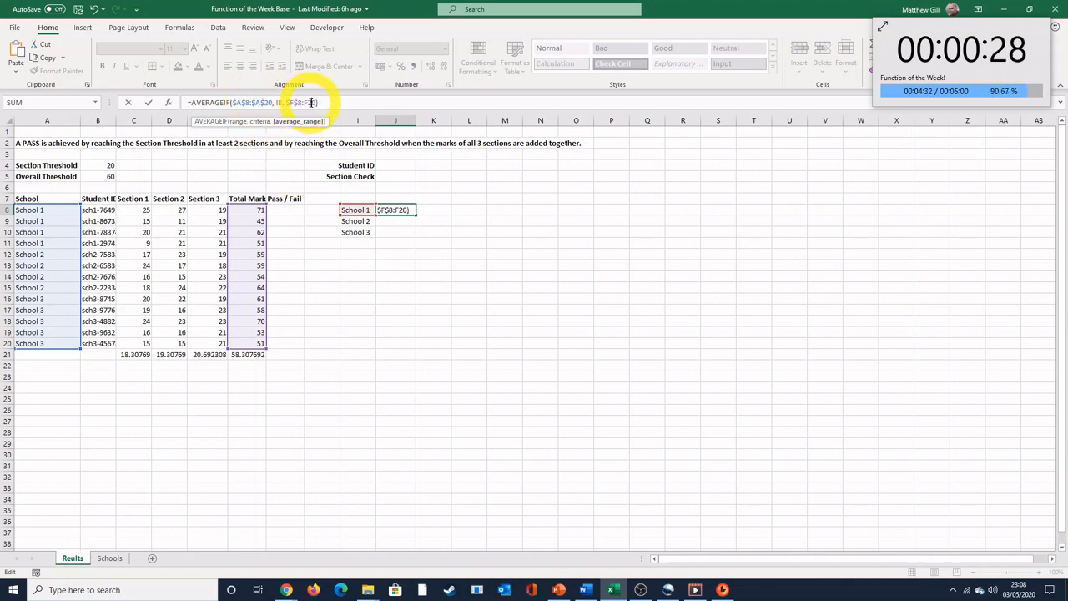
{"action": "key", "text": "F4"}
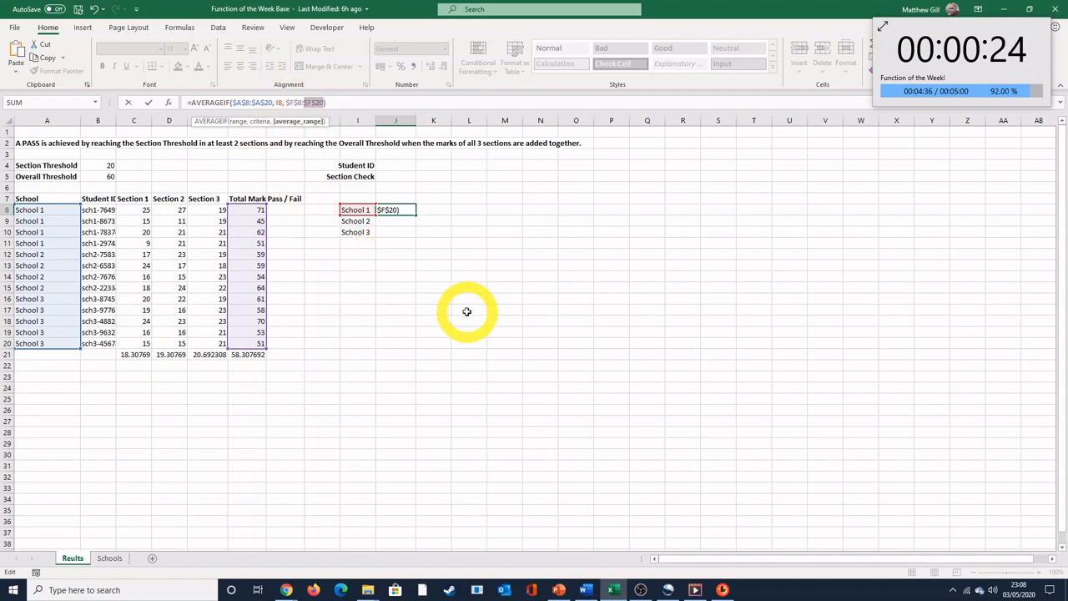
{"action": "key", "text": "Return"}
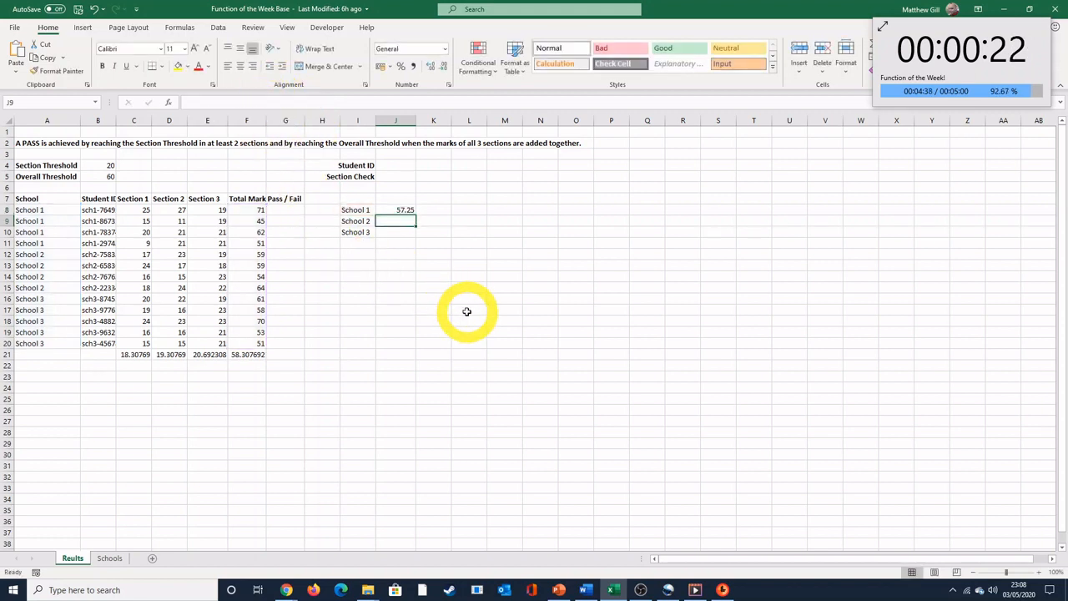
Step: Fill the AVERAGEIF formula from J8 down to J10 for School 2 and School 3, and check the formula in each cell
{"action": "key", "text": "Up"}
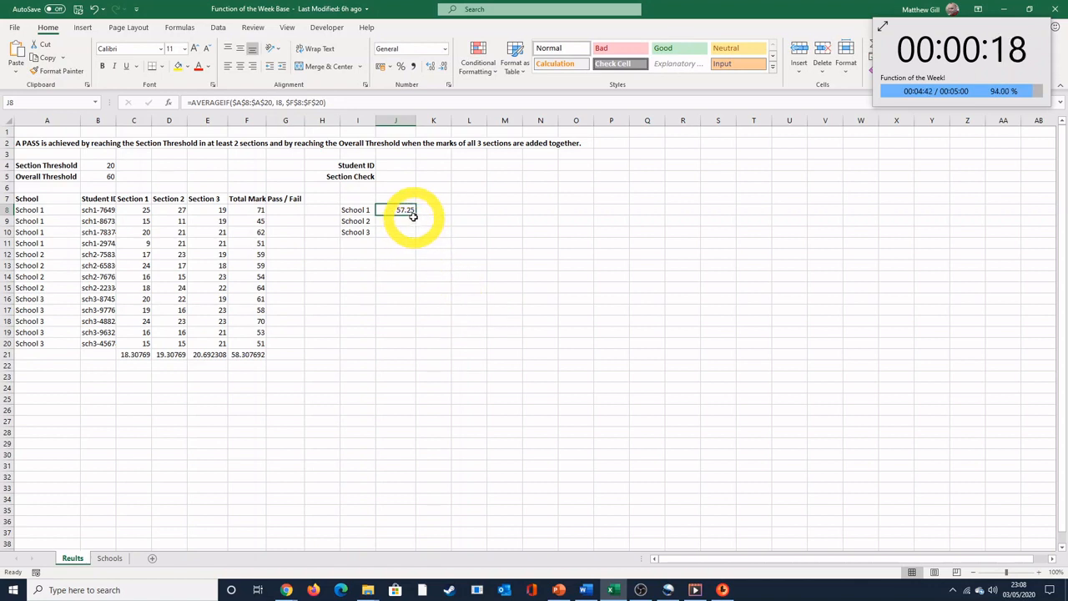
{"action": "left_click_drag", "start_coordinate": [416, 213], "coordinate": [419, 236]}
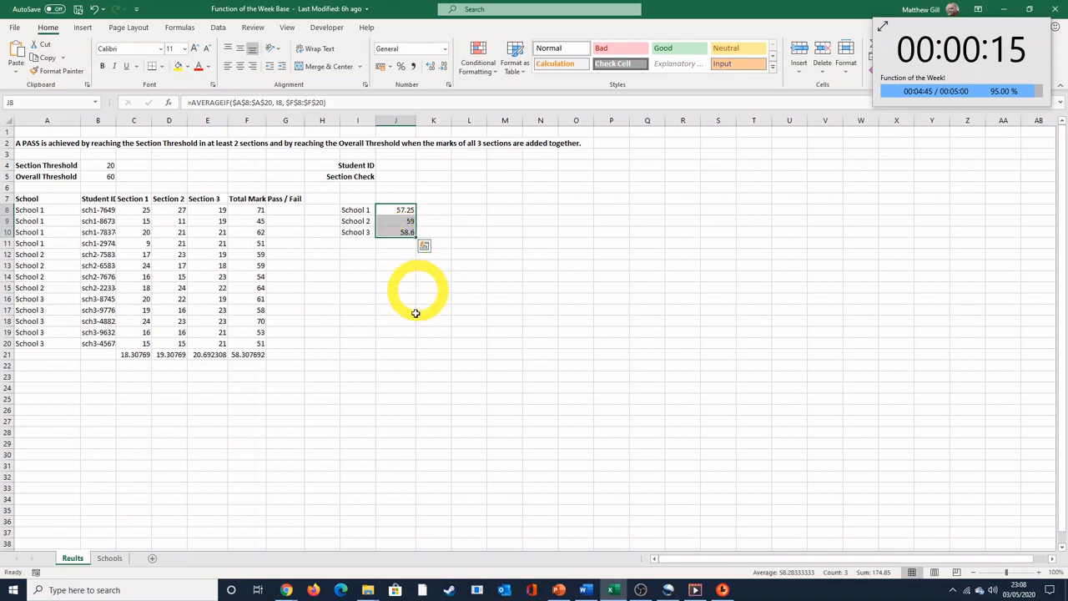
{"action": "left_click", "coordinate": [407, 221]}
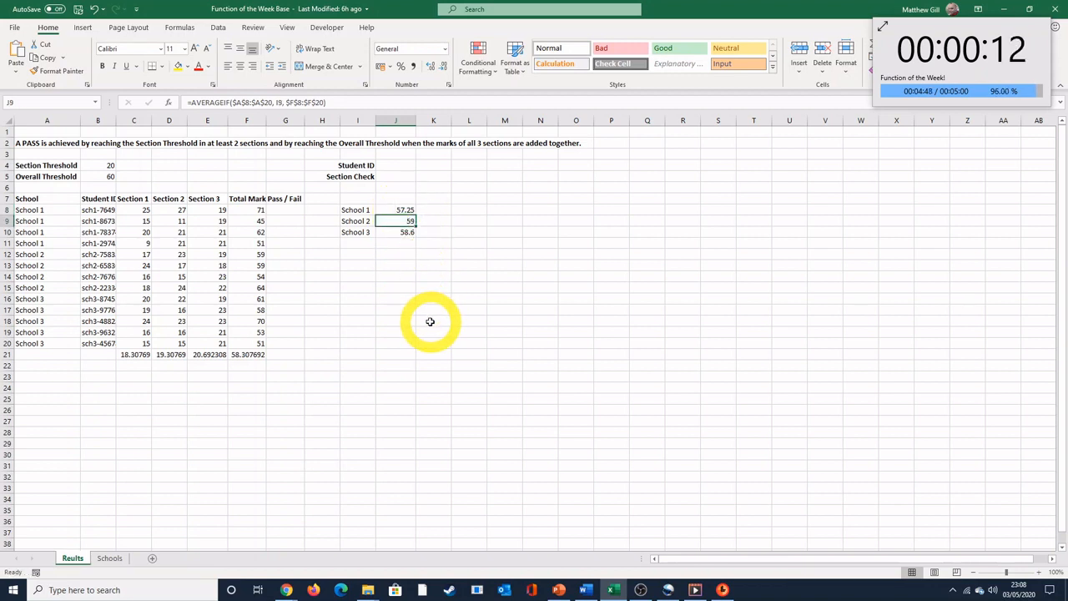
{"action": "key", "text": "Down"}
{"action": "key", "text": "Up"}
{"action": "key", "text": "Up"}
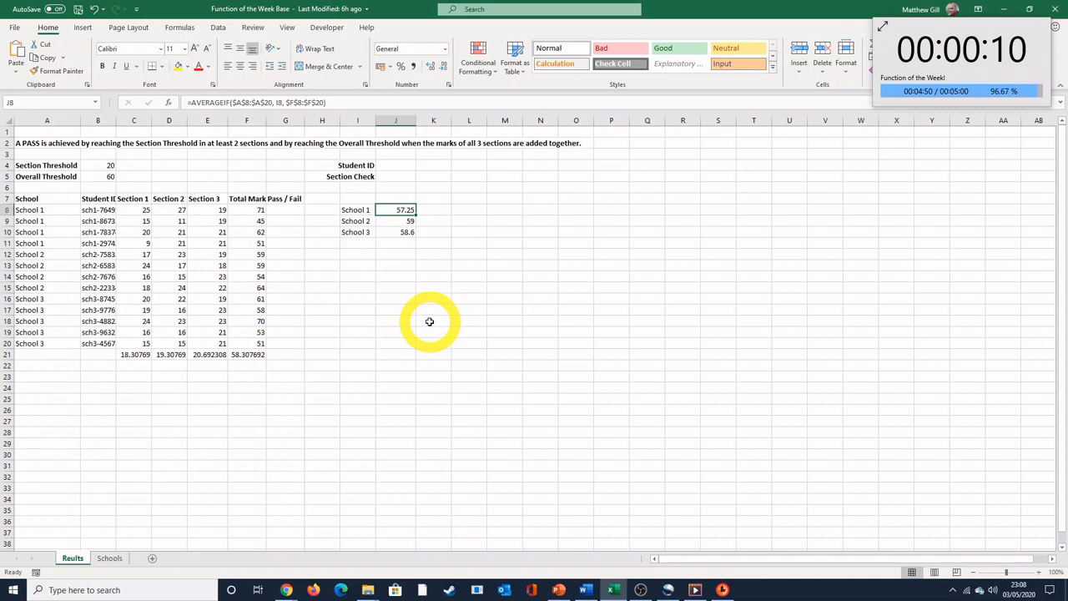
{"action": "key", "text": "Down"}
{"action": "key", "text": "Down"}
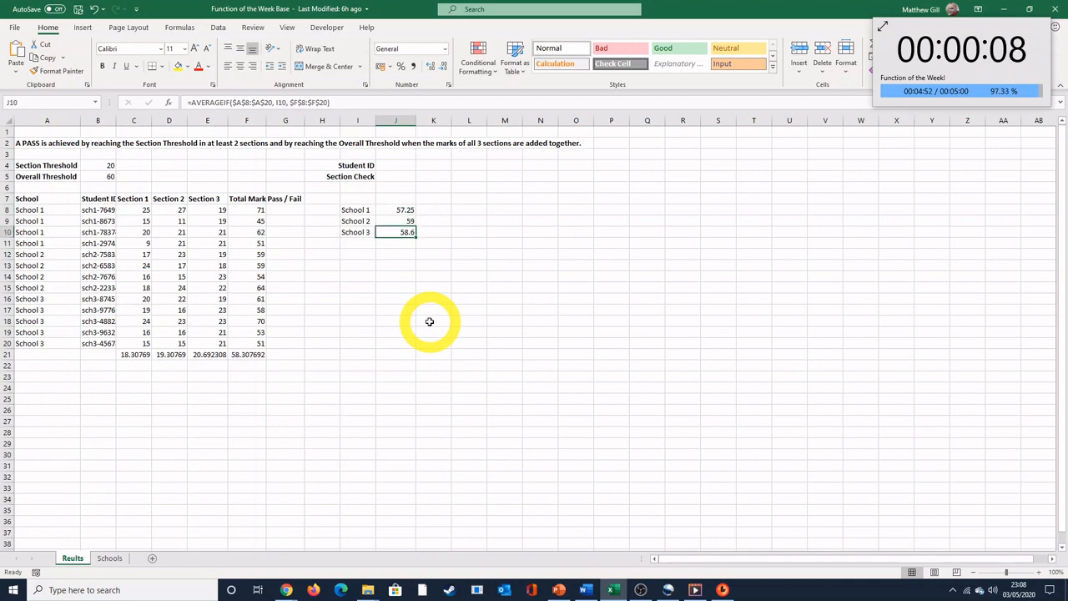